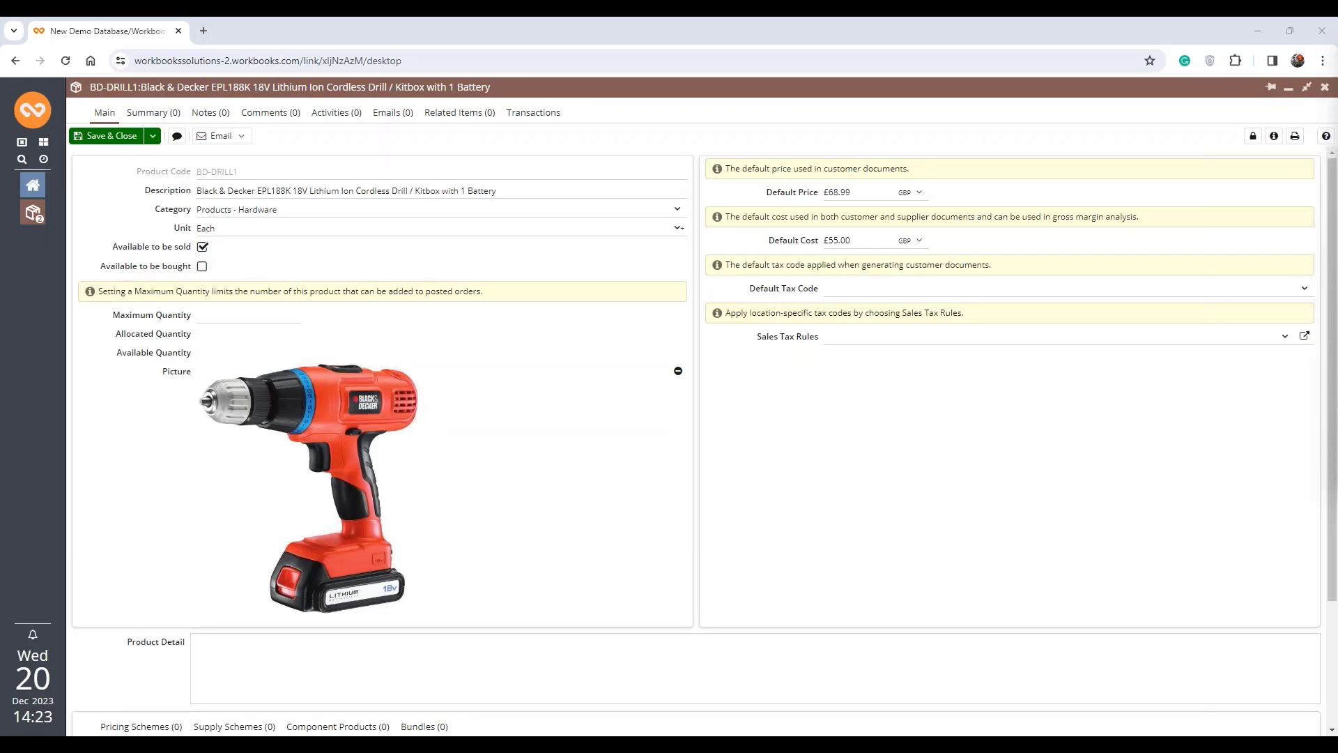
View the Marketing product list and return to the open BD-DRILL1 product record.
left_click(28, 115)
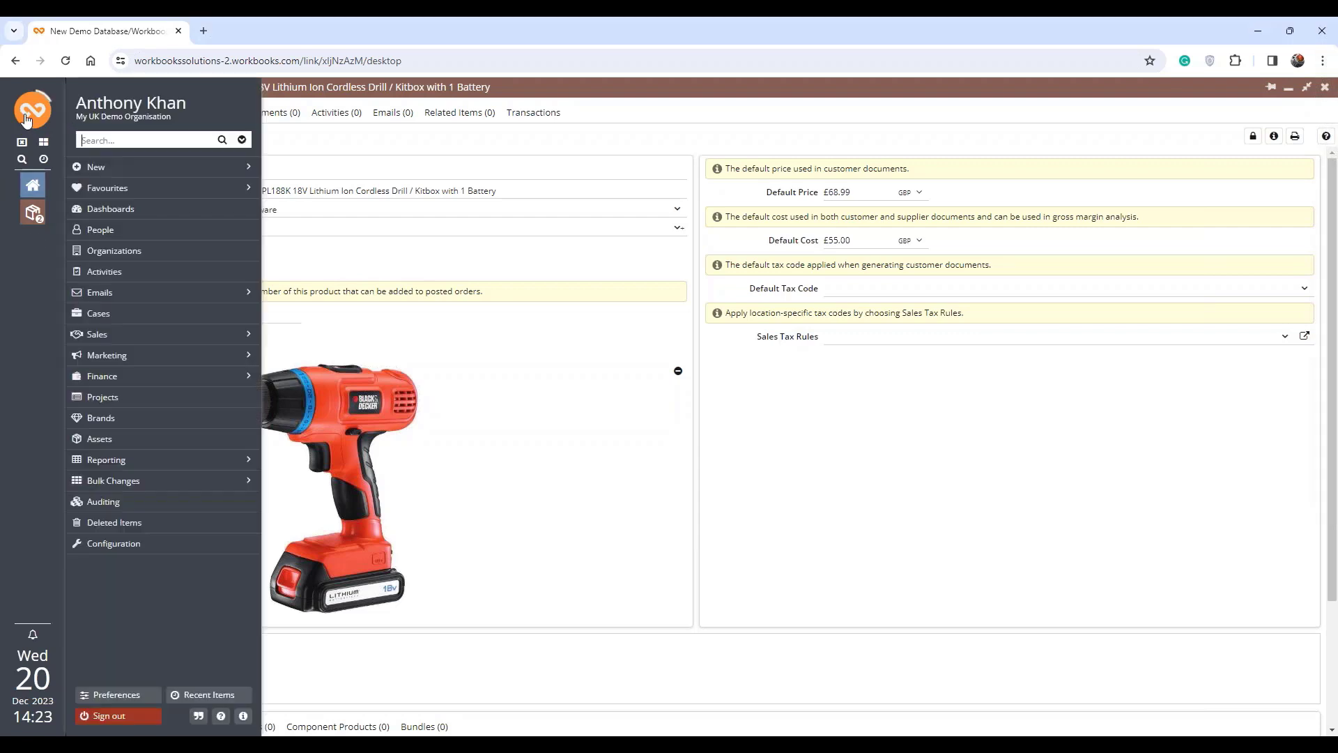
mouse_move(128, 358)
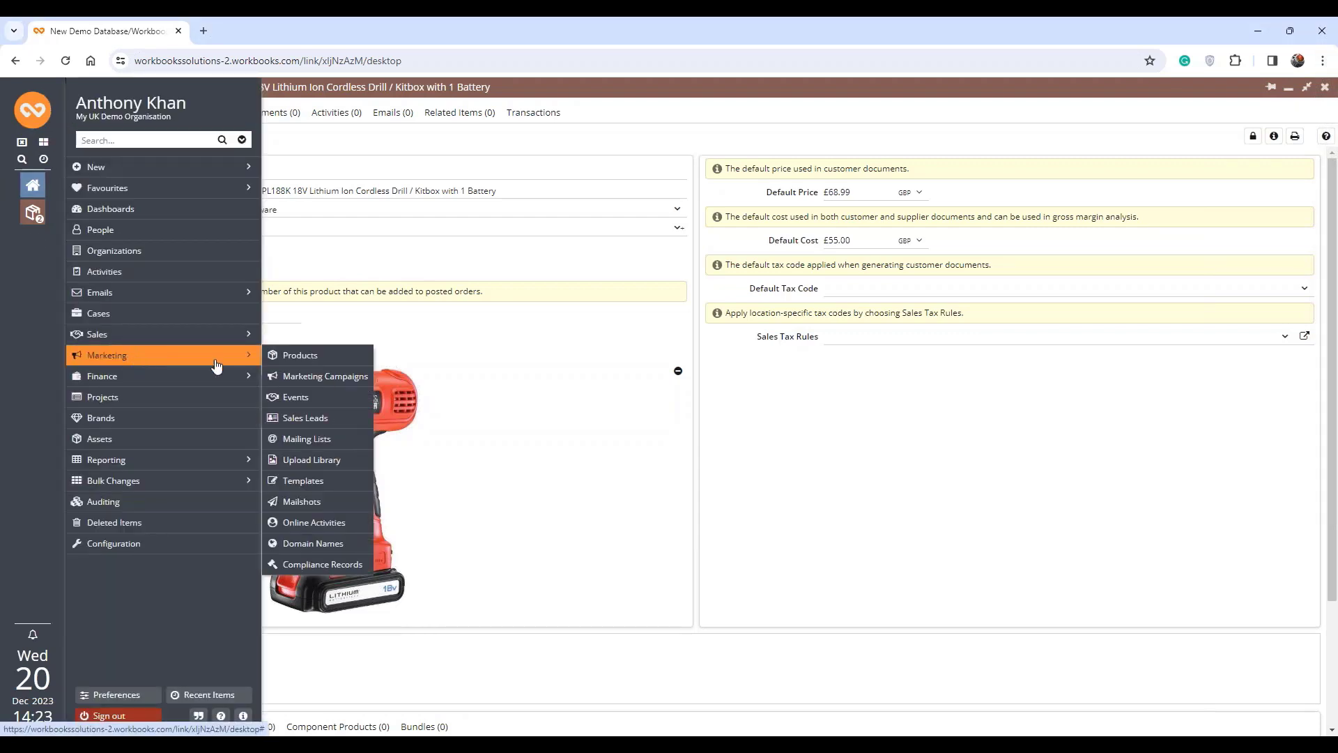
left_click(296, 357)
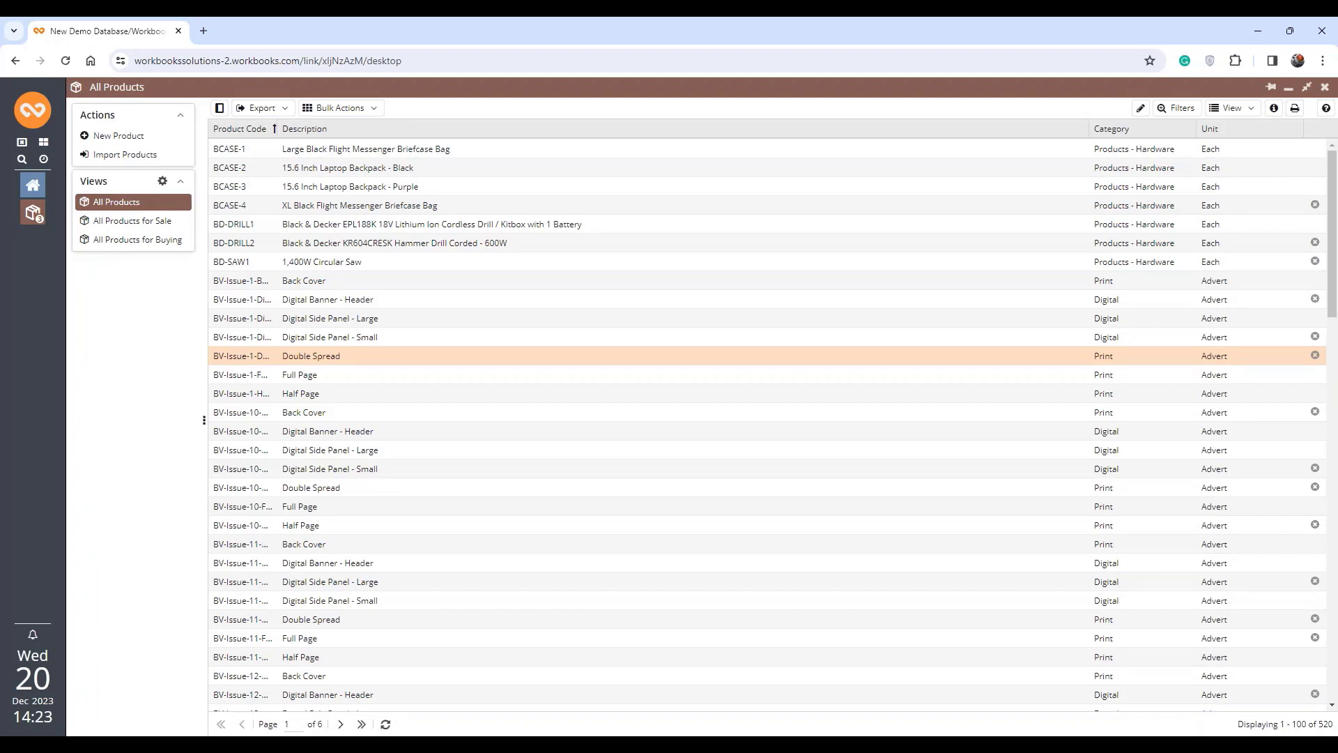
mouse_move(33, 211)
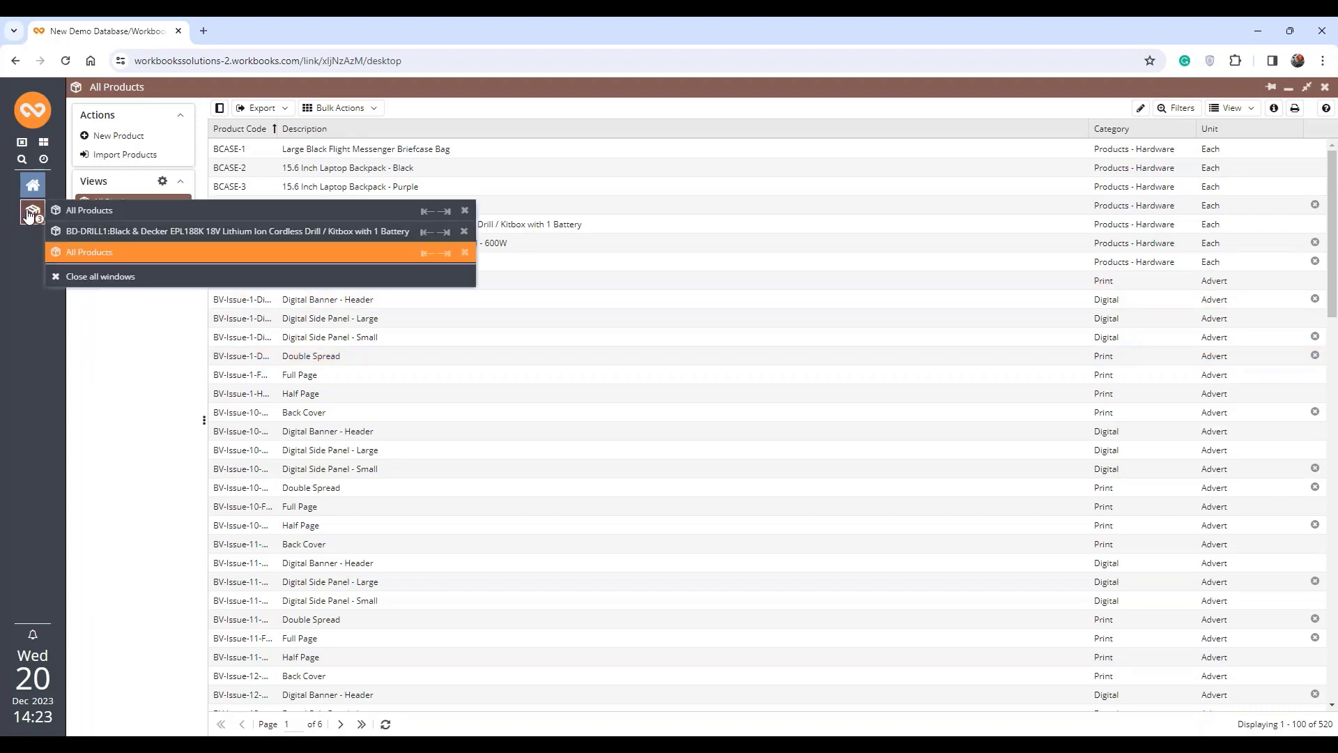
left_click(101, 231)
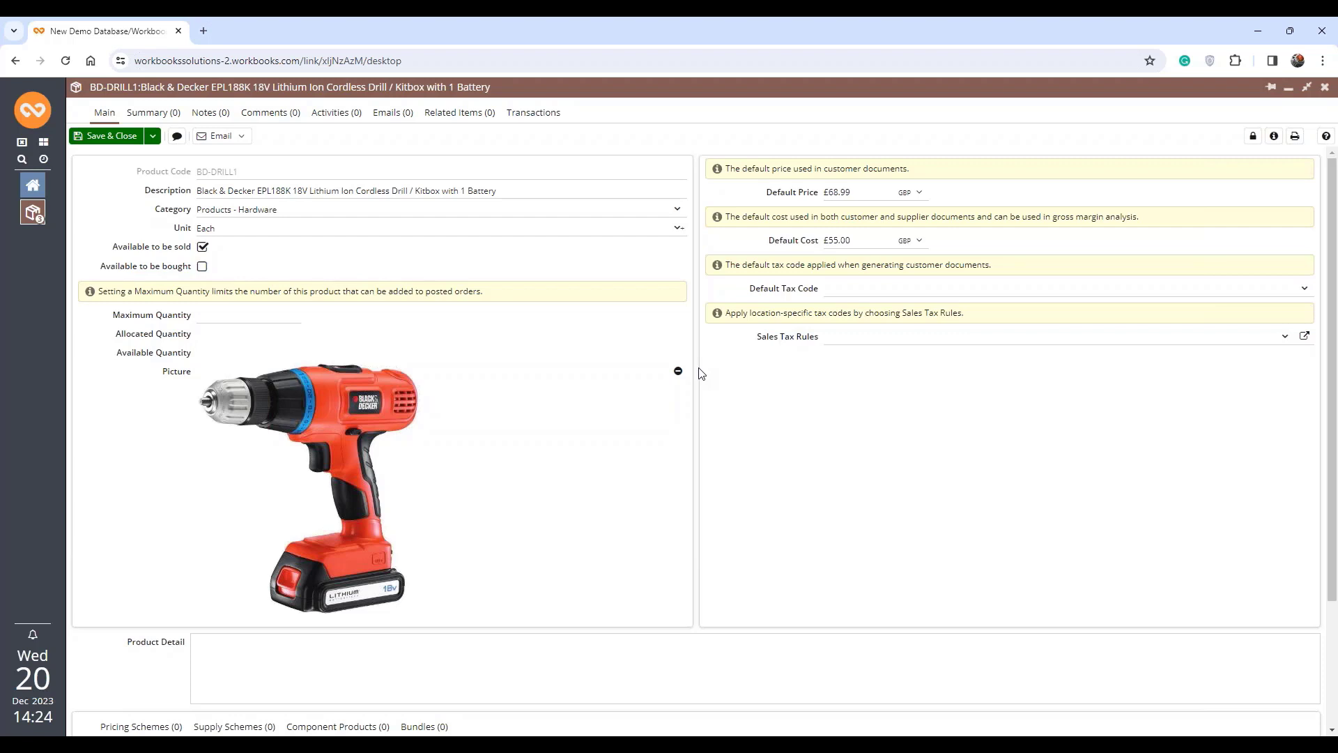
Examine the available Category and Unit options on the BD-DRILL1 product record.
left_click(678, 213)
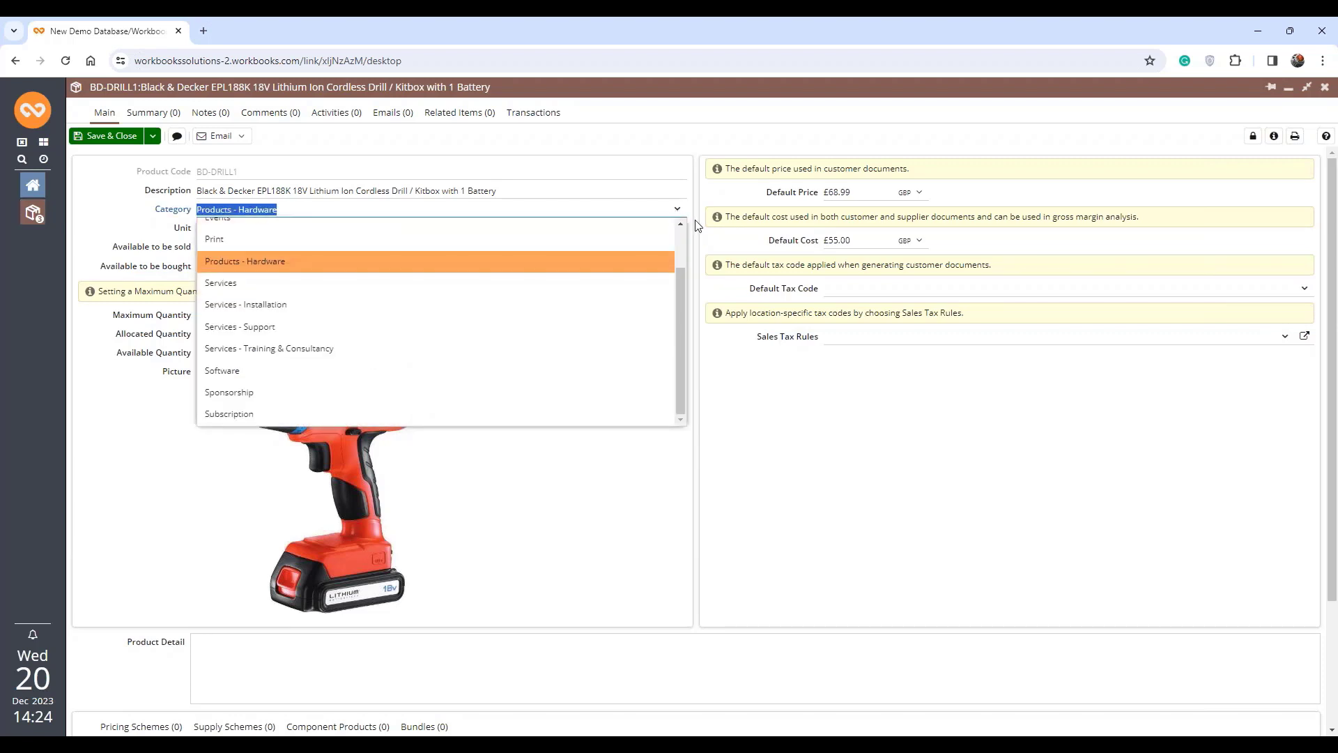
left_click(695, 224)
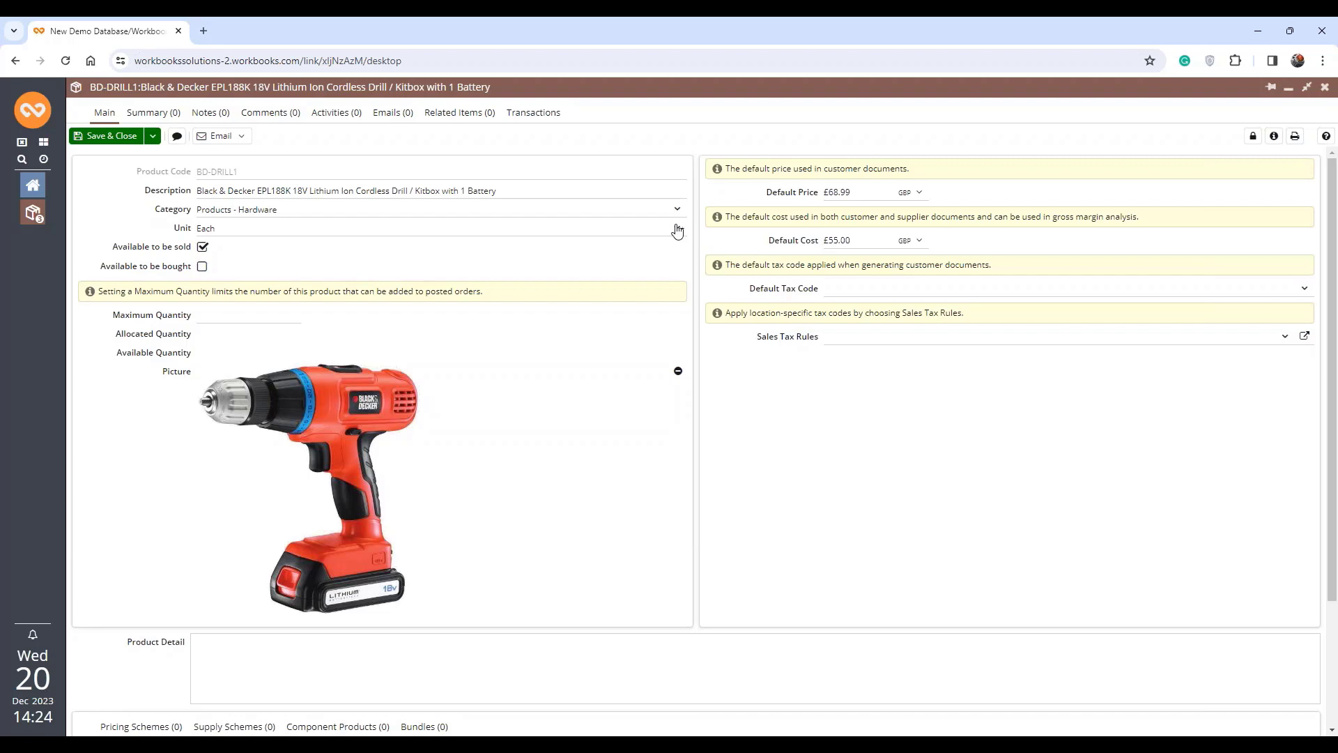
left_click(677, 231)
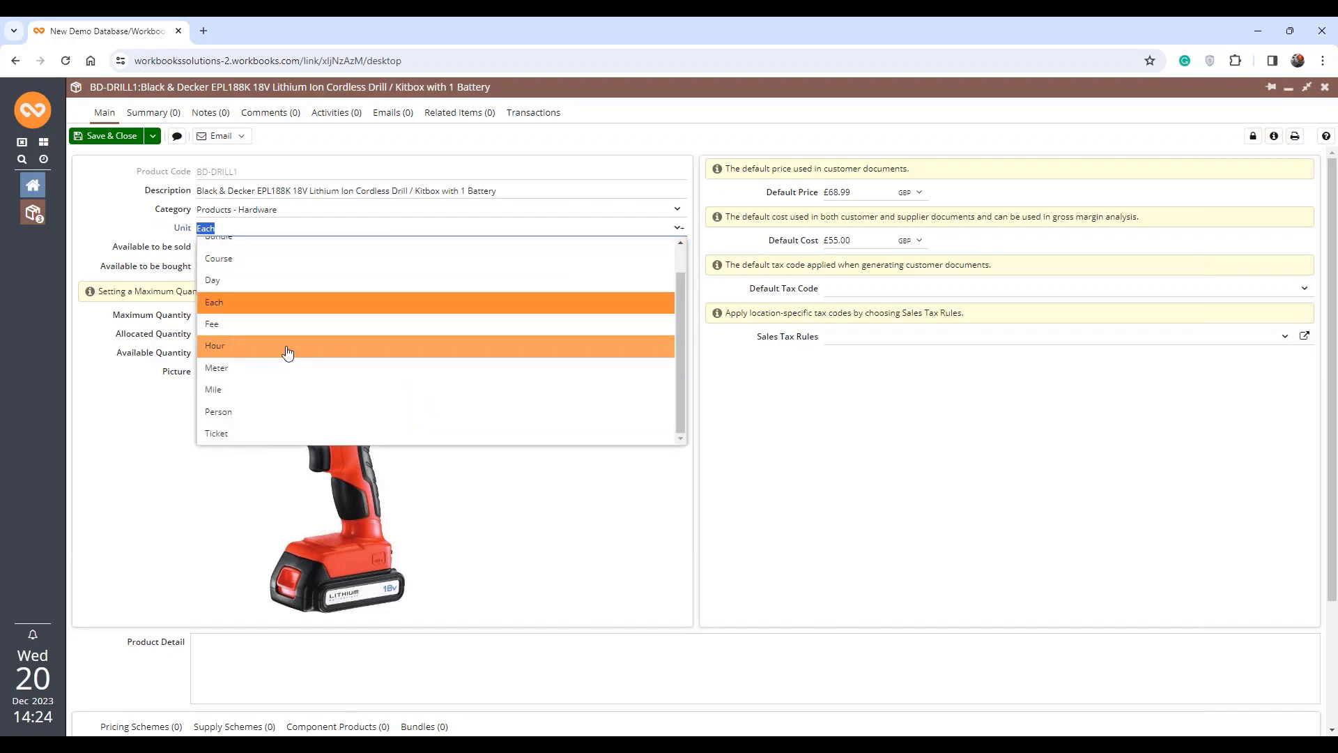
left_click(703, 321)
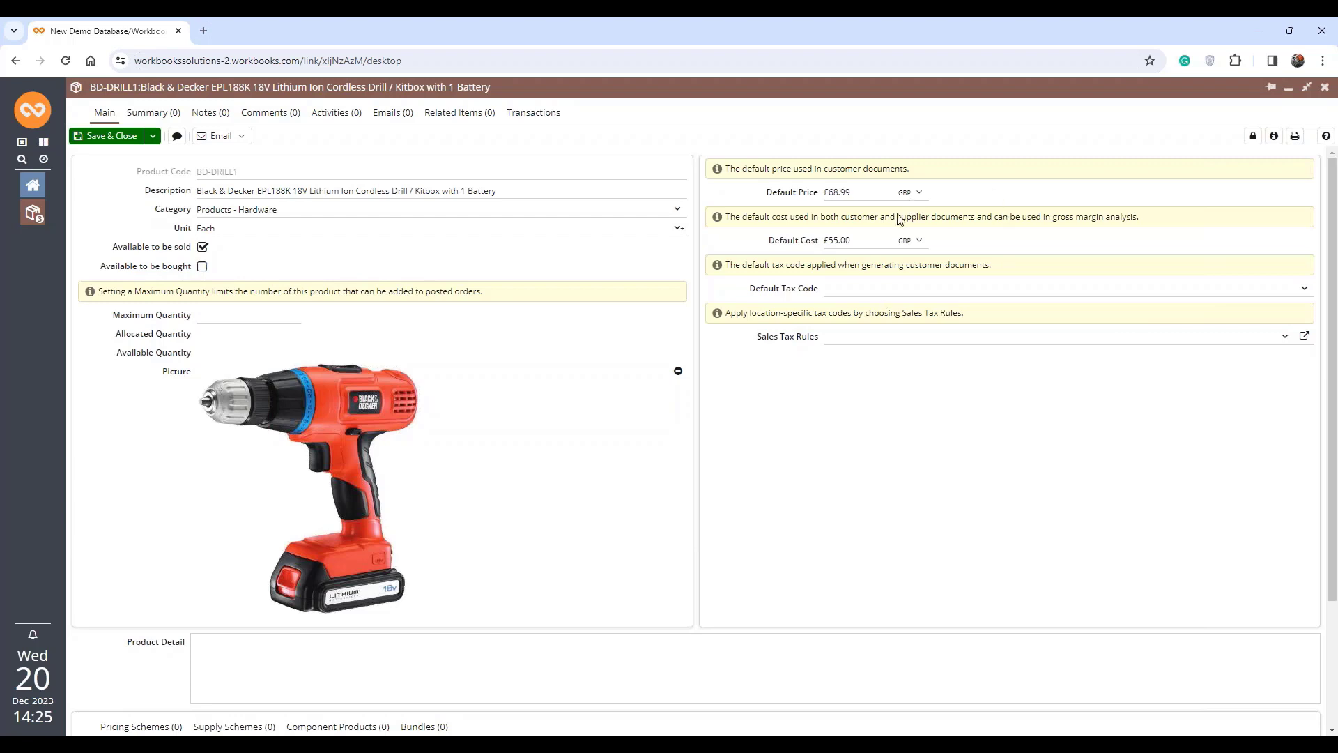
Set the drill's Default Tax Code to Standard VAT Rate UK.
left_click(1303, 291)
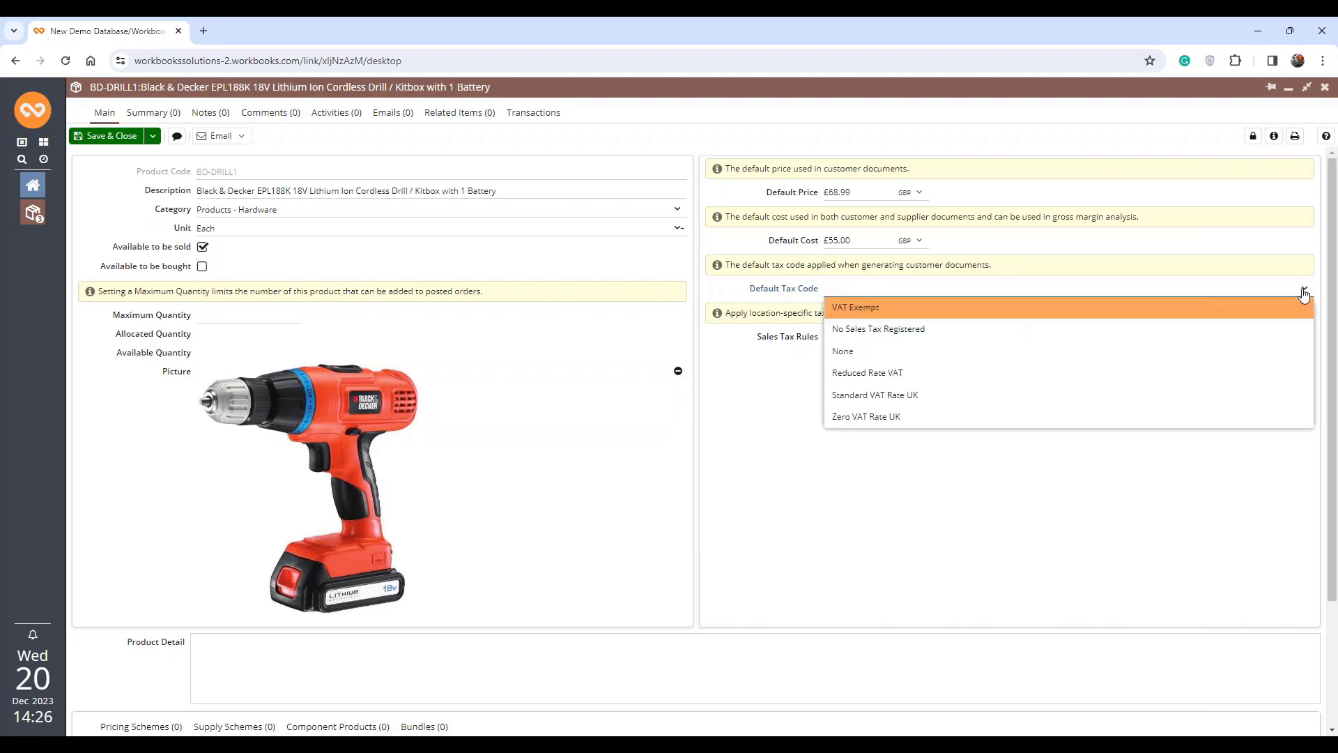
left_click(983, 396)
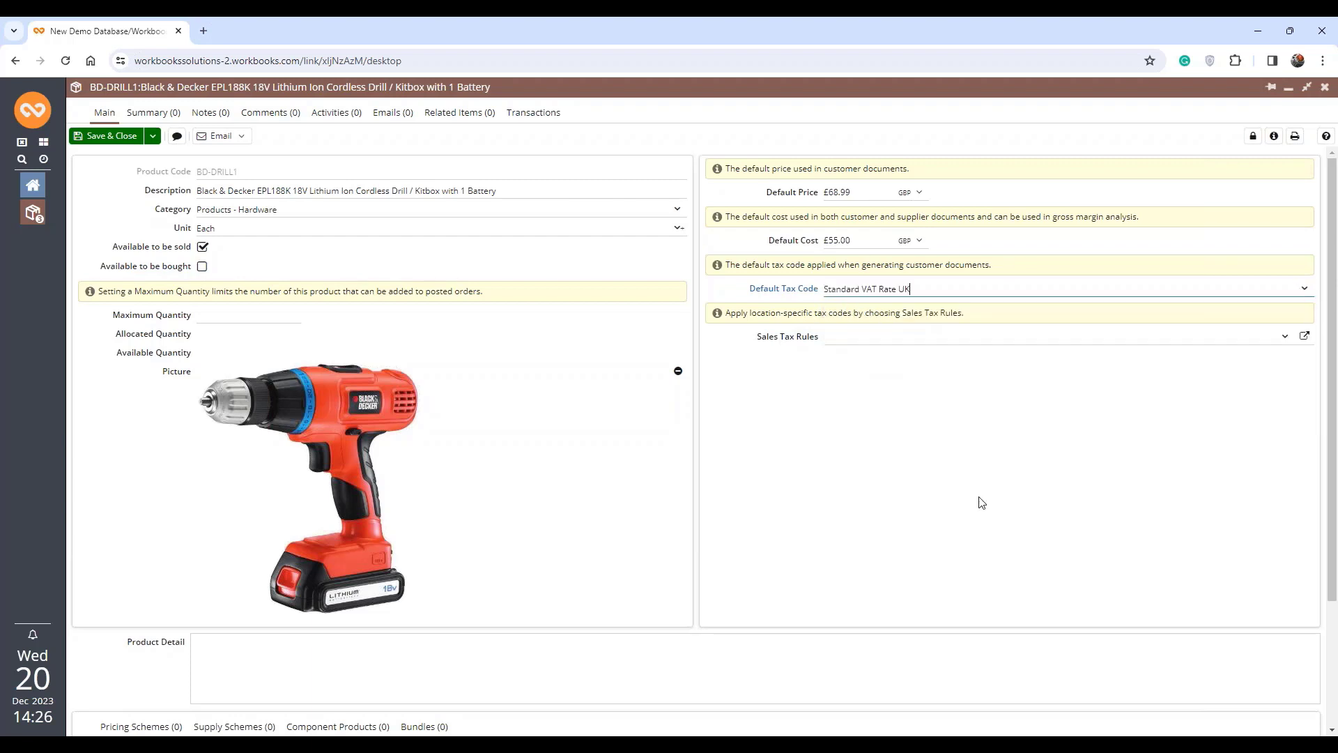
left_click(923, 460)
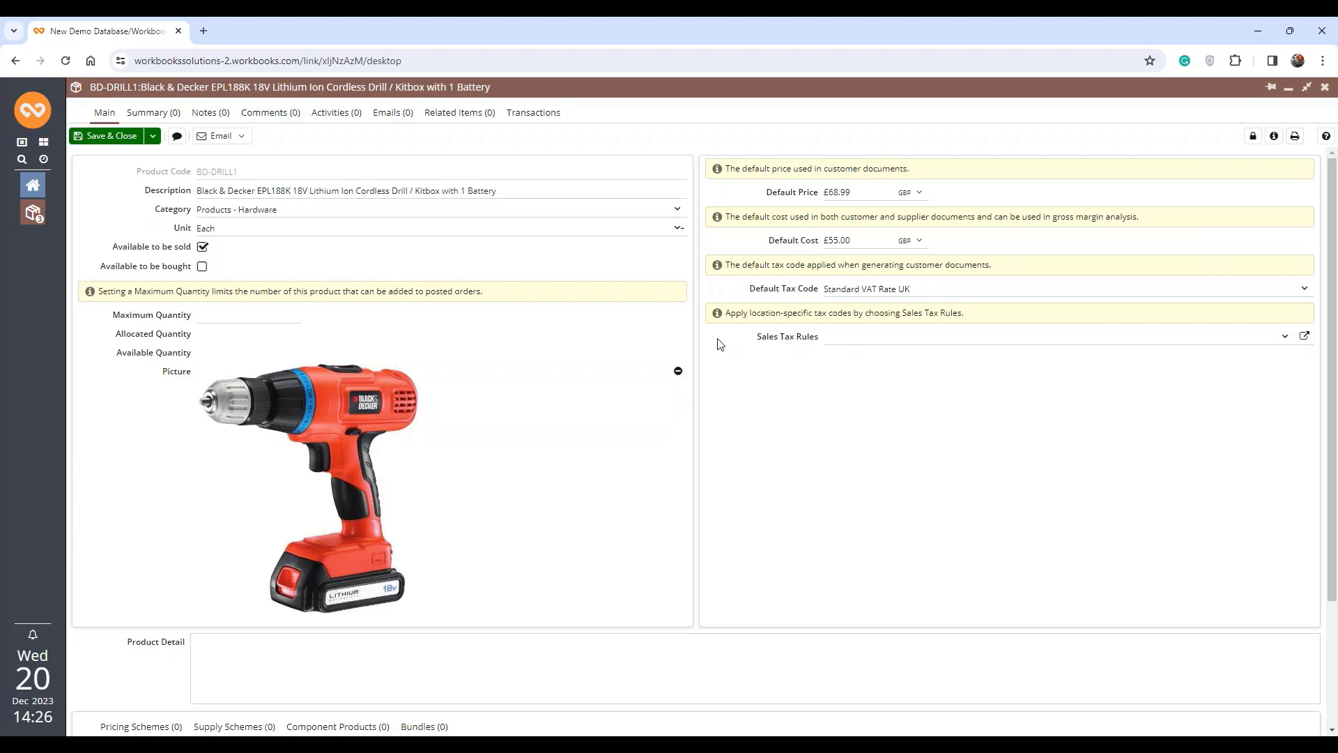
Add a pricing scheme to the drill named "Christmas Deal" with the description "Available until 24th December 2023".
scroll(720, 344, "down", 3)
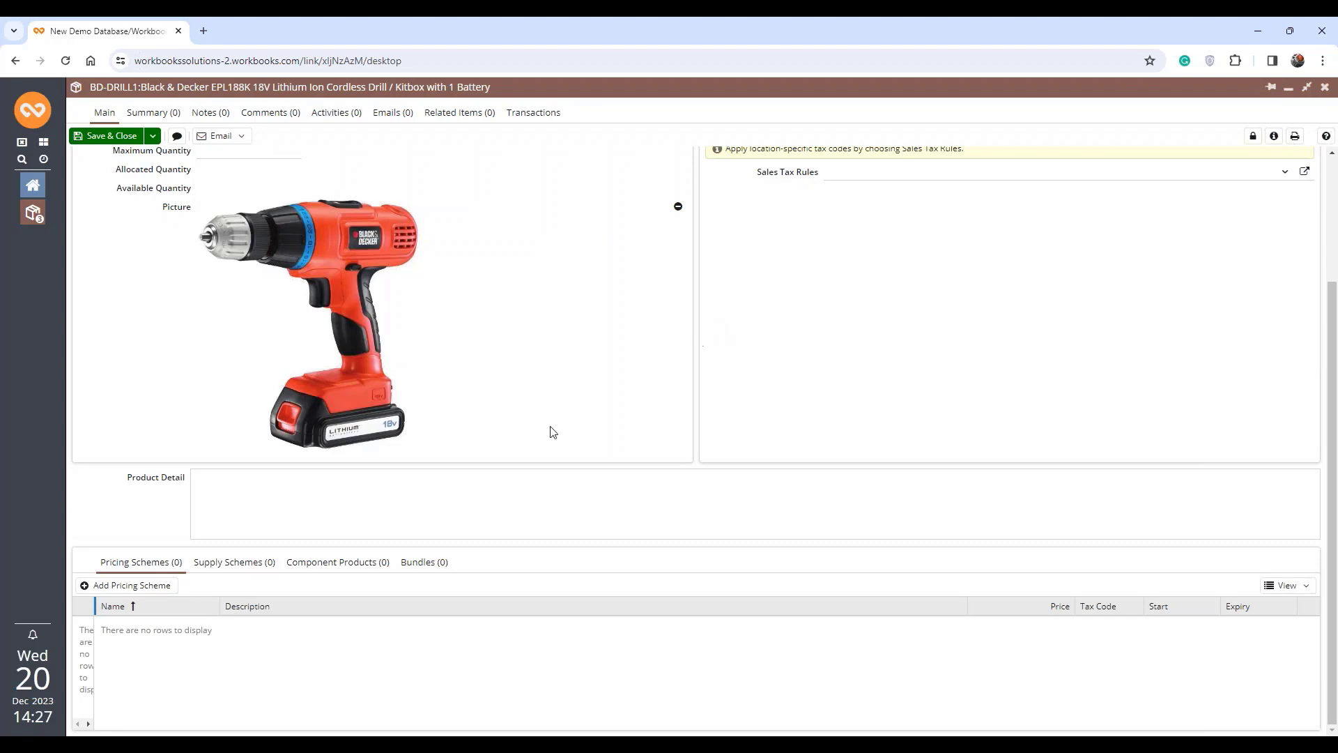
left_click(130, 586)
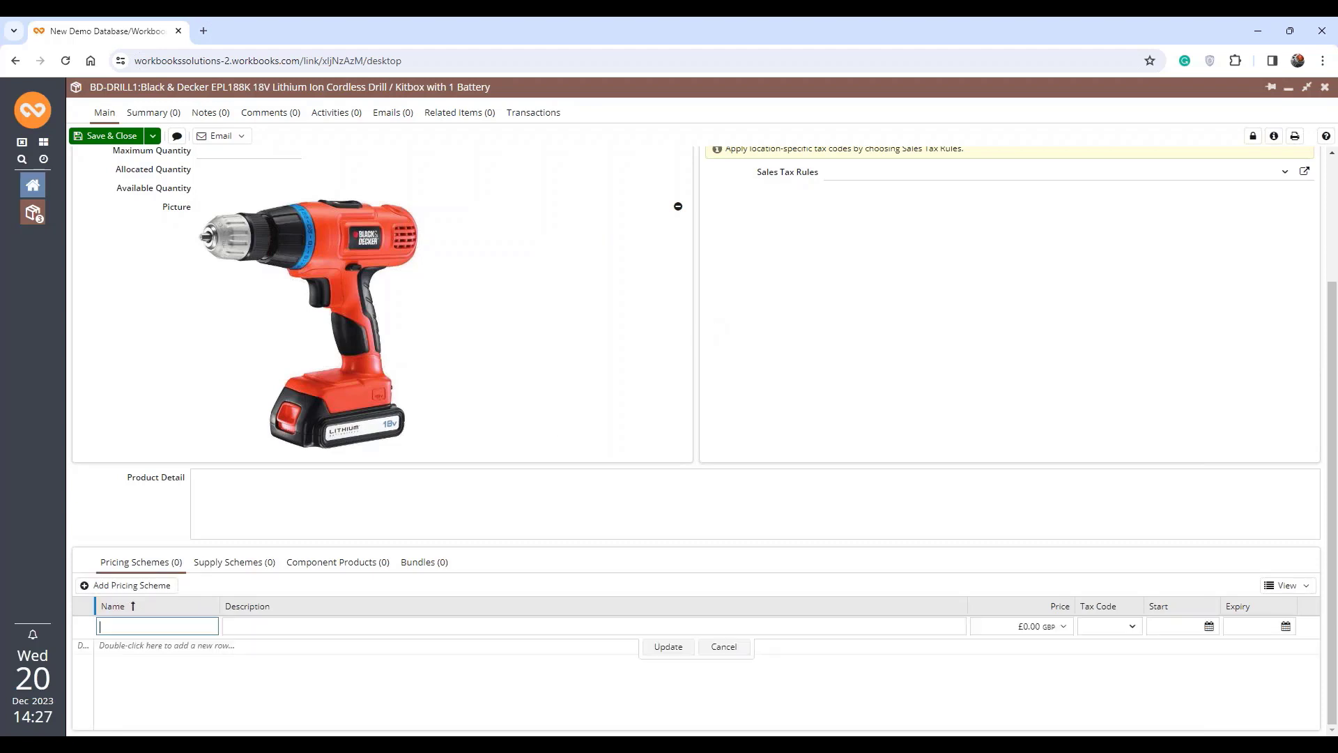
type("Christmas Deal")
left_click(261, 626)
type("Available")
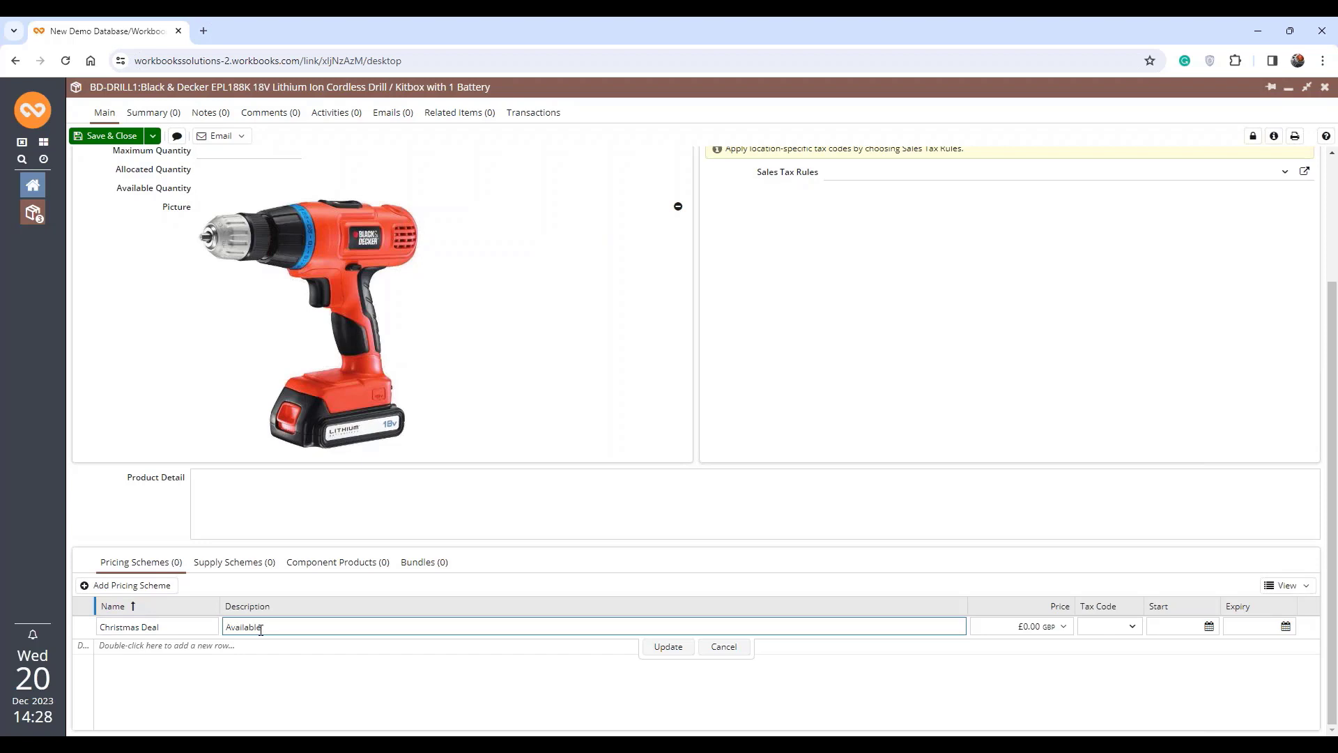
type(" until ")
type("24th")
type(" Decmeber")
key("BackSpace")
key("BackSpace")
key("BackSpace")
key("BackSpace")
key("BackSpace")
key("BackSpace")
type("ember 2023")
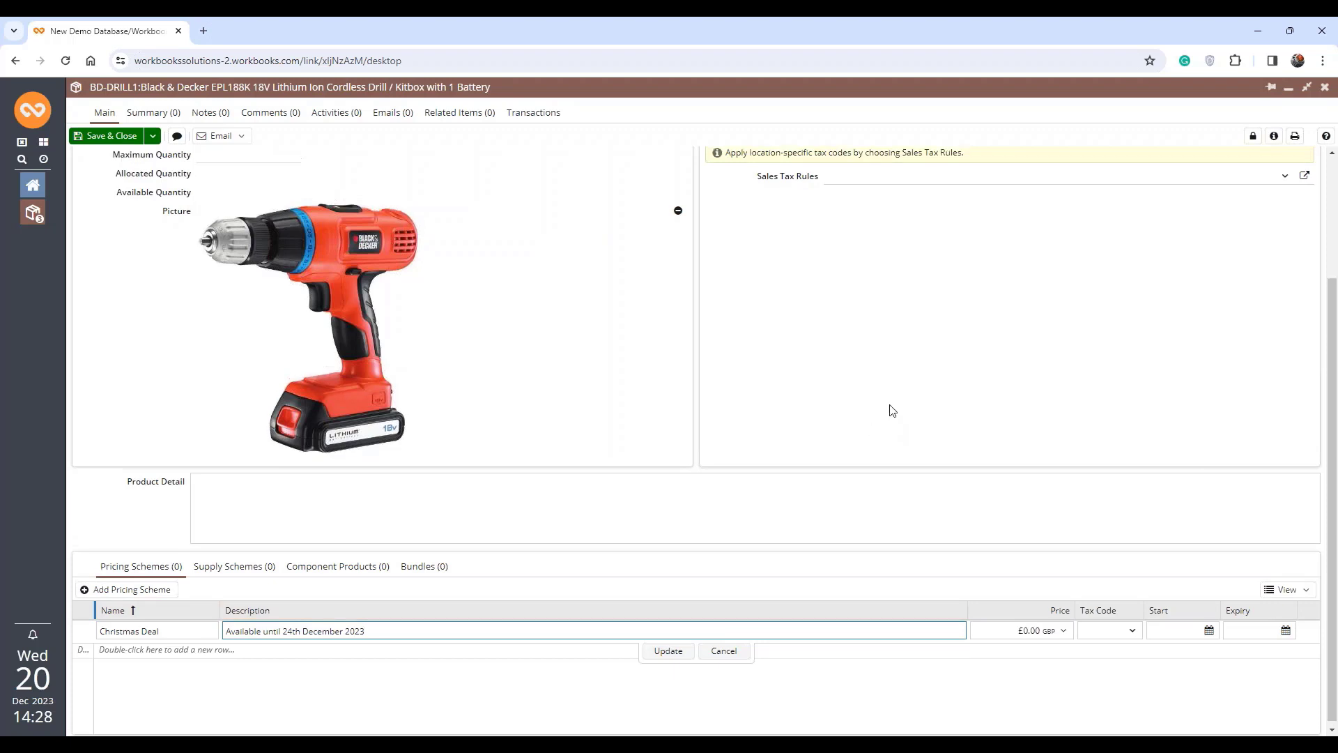
Give the Christmas Deal scheme a price of £59.99, start date 20/12/2023 and expiry date 24/12/2023, and commit the row.
scroll(887, 425, "up", 2)
scroll(881, 465, "down", 2)
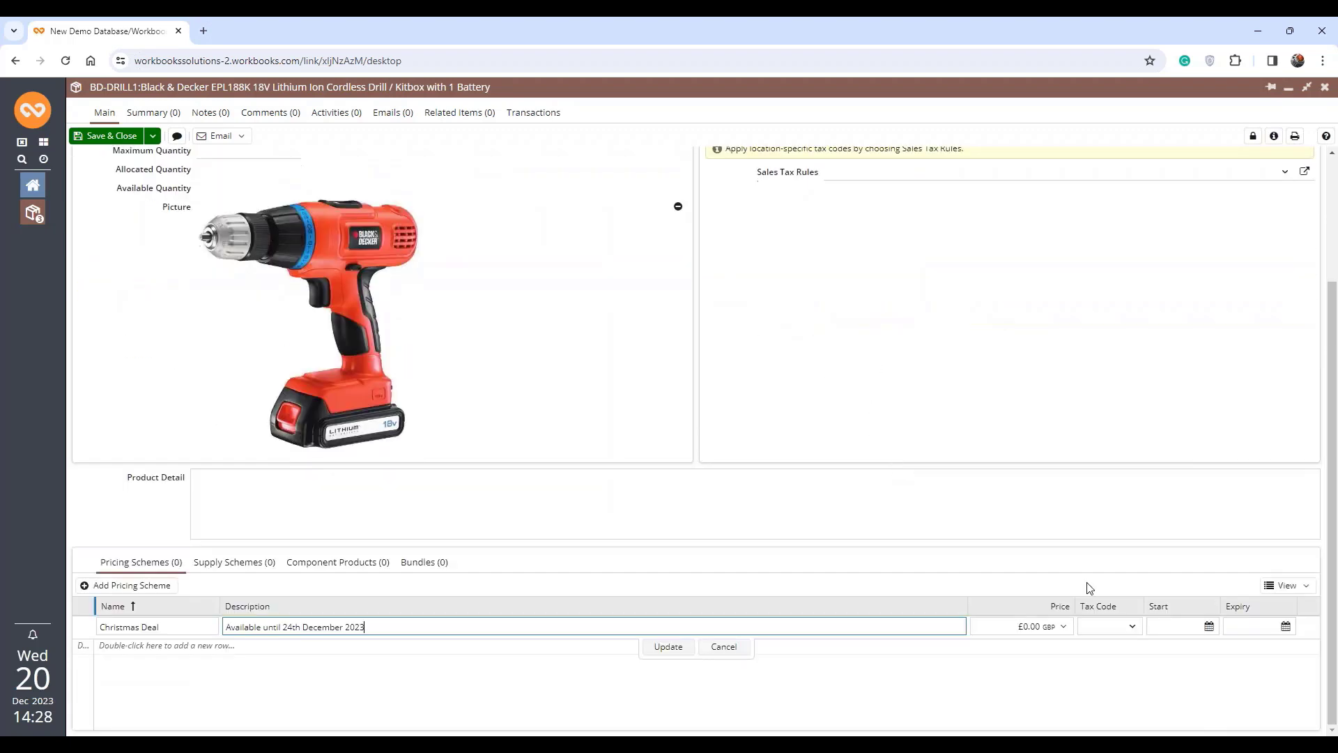
left_click(1032, 625)
type("59")
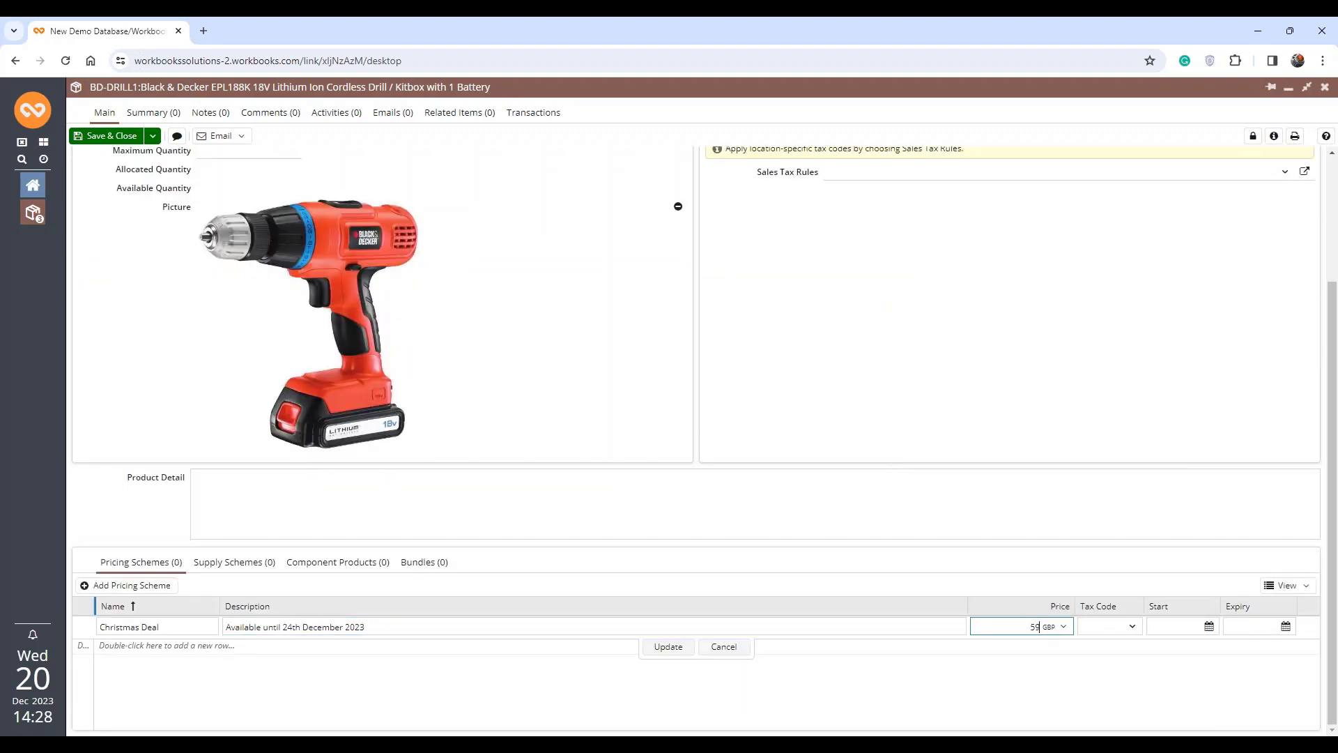
type(".99")
left_click(1209, 627)
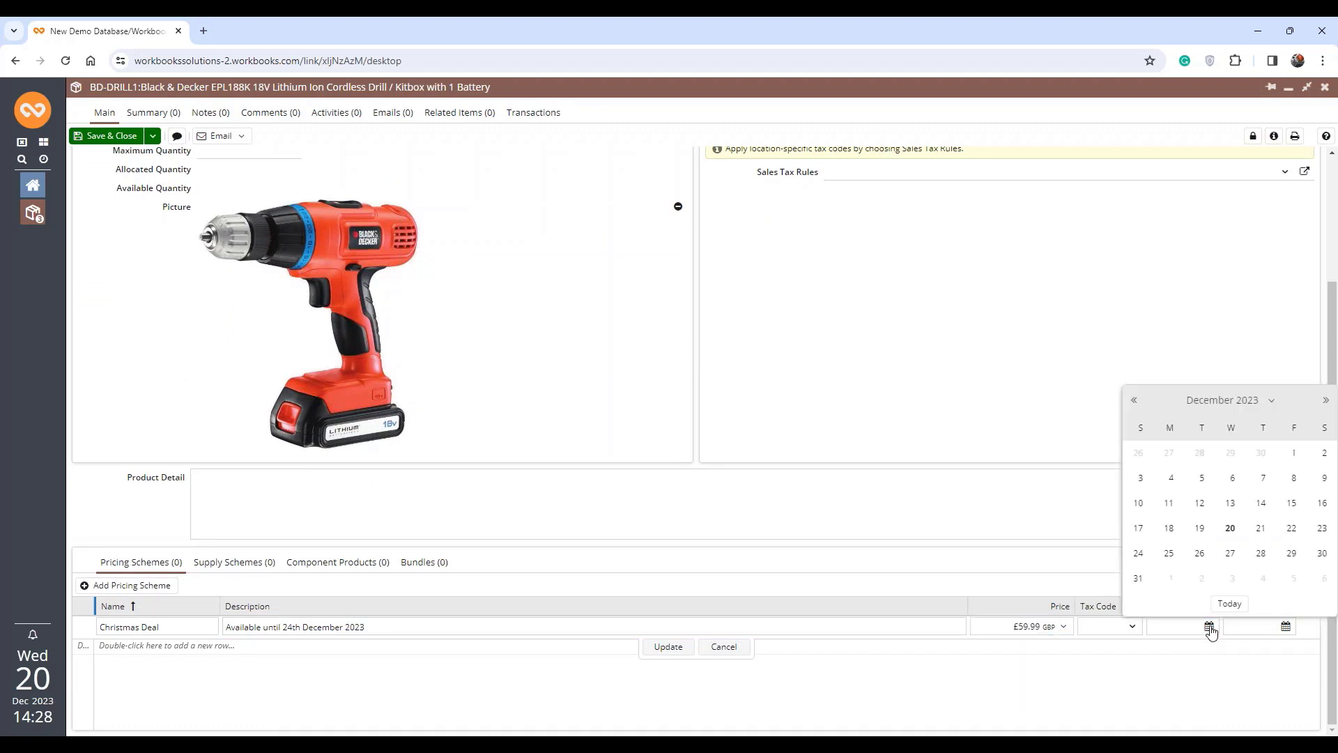
left_click(1229, 527)
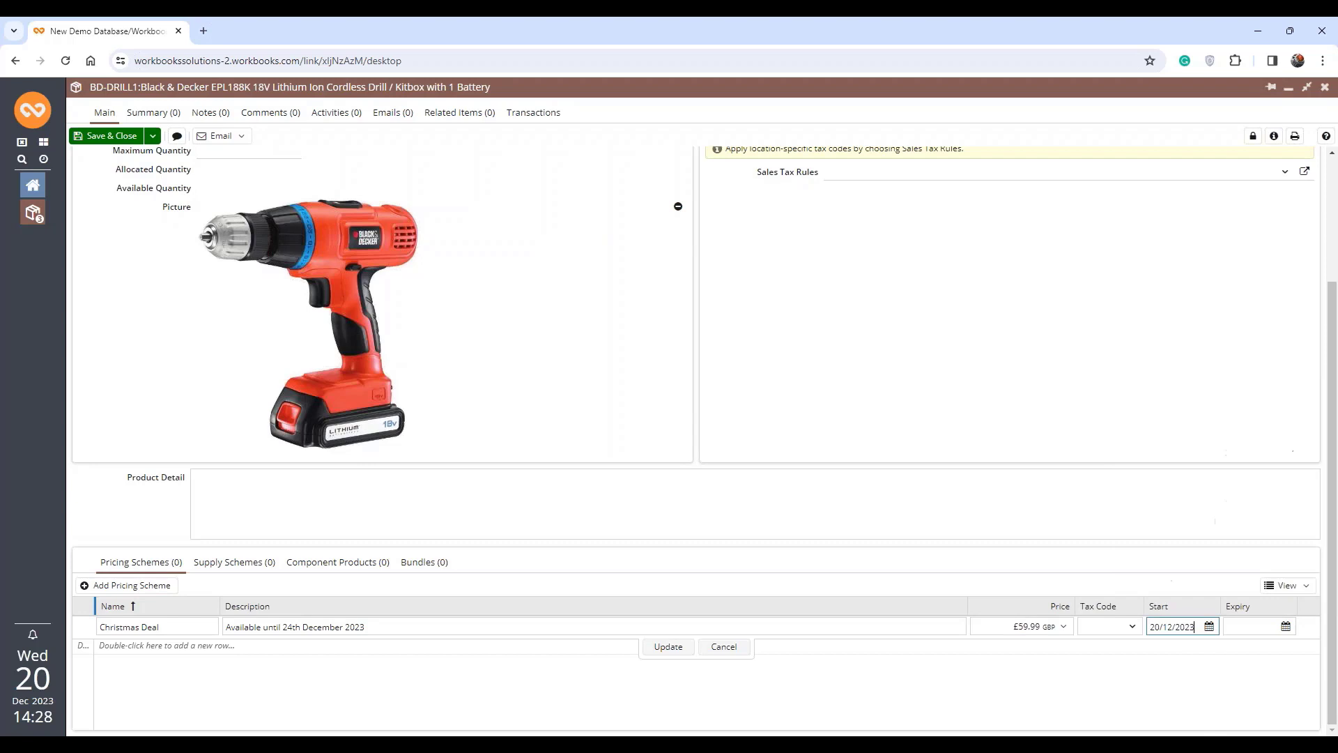
left_click(1285, 626)
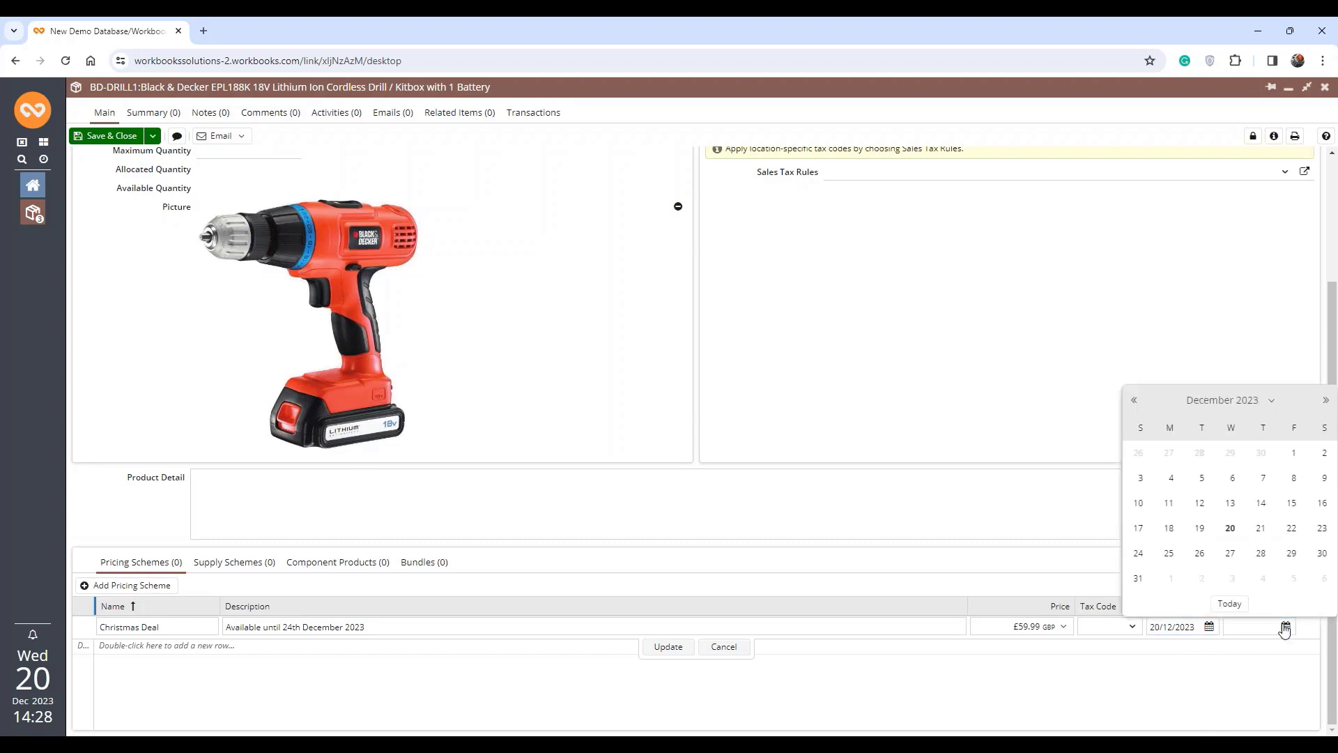
left_click(1138, 553)
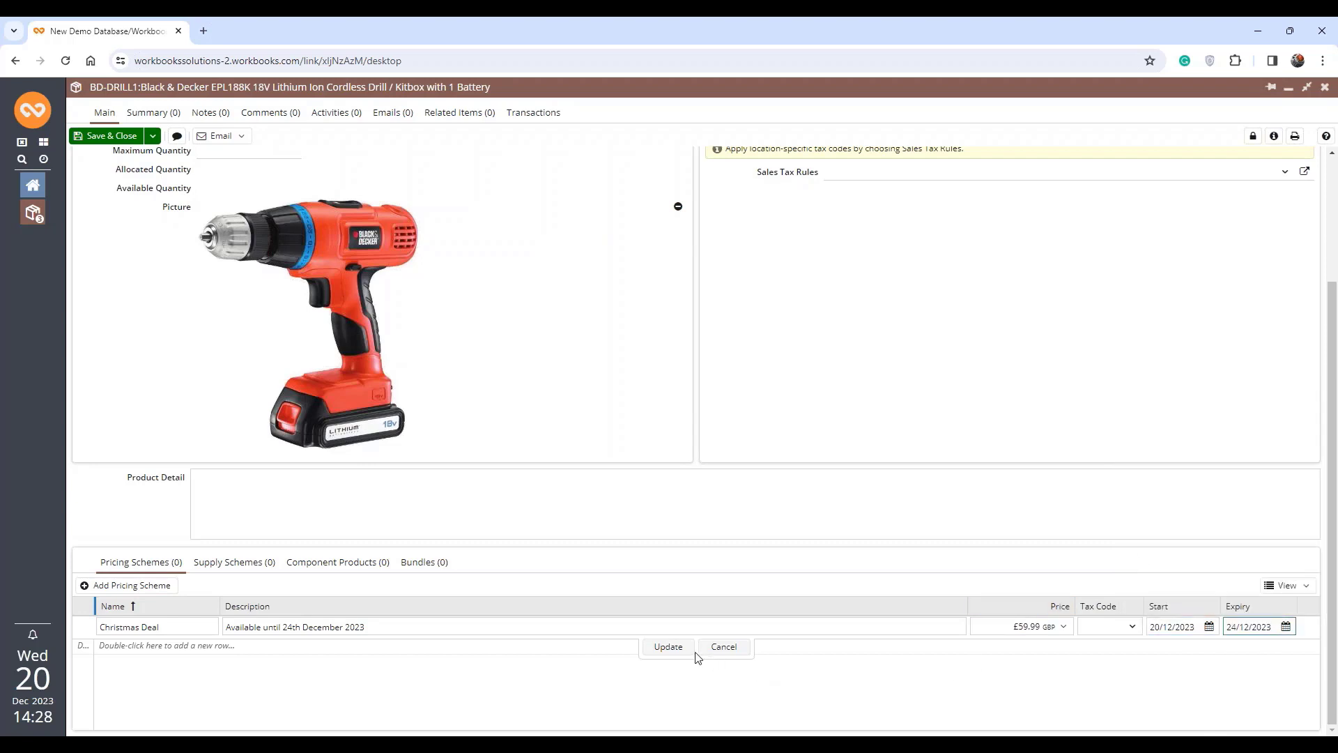
left_click(668, 646)
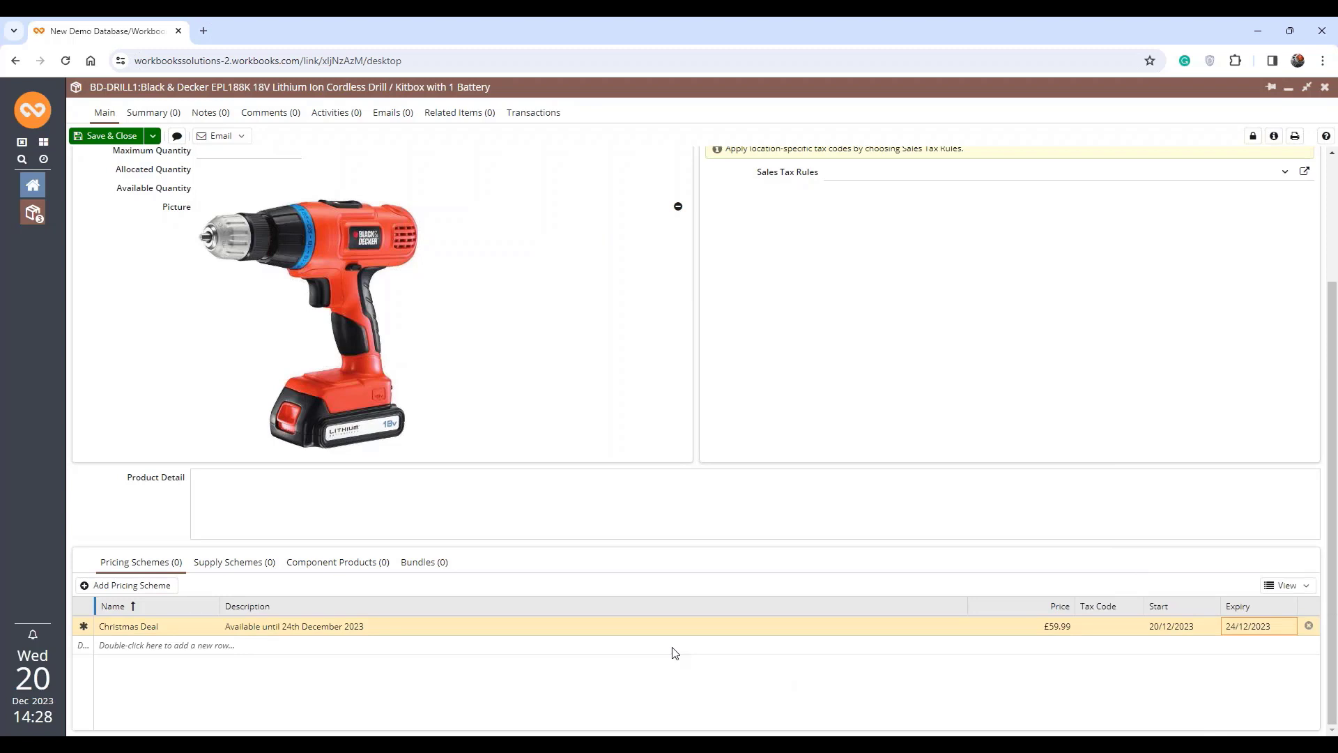
Review the drill's default price and the list of bundles that include it.
scroll(718, 387, "up", 3)
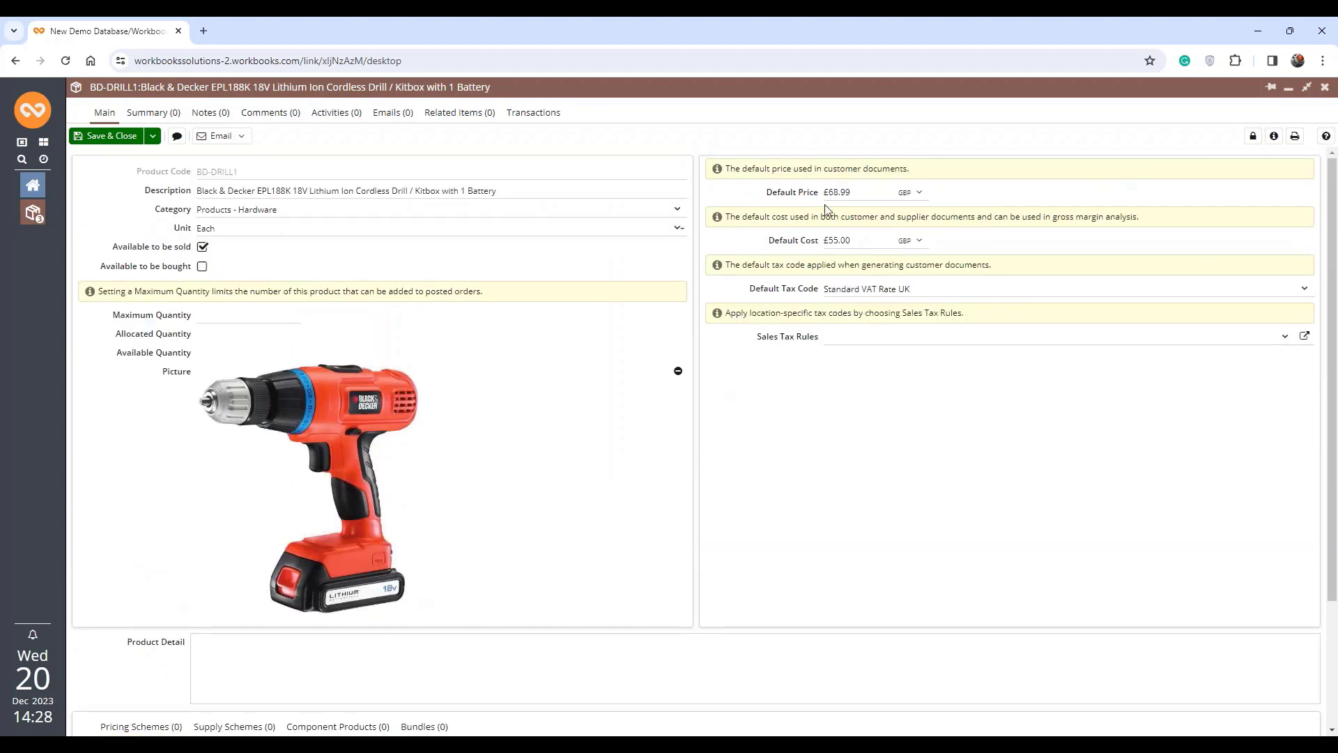
scroll(896, 409, "down", 3)
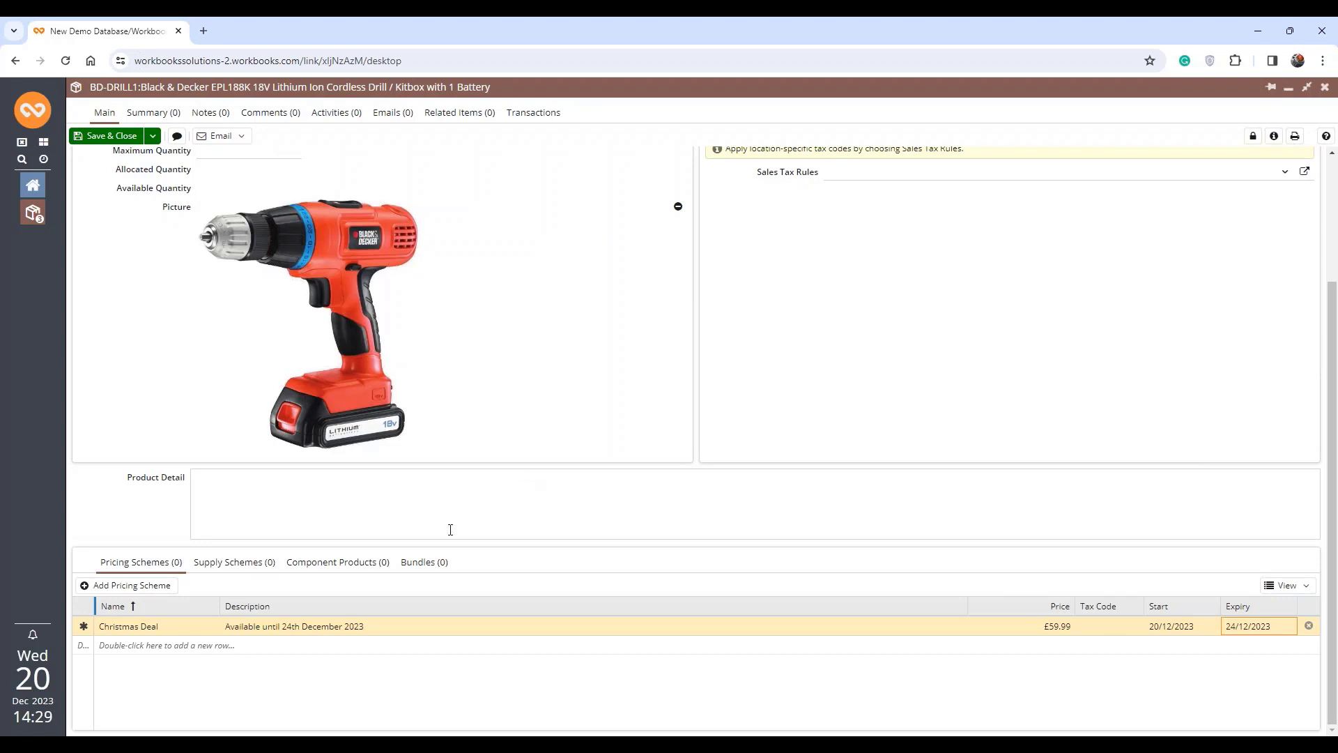
left_click(425, 562)
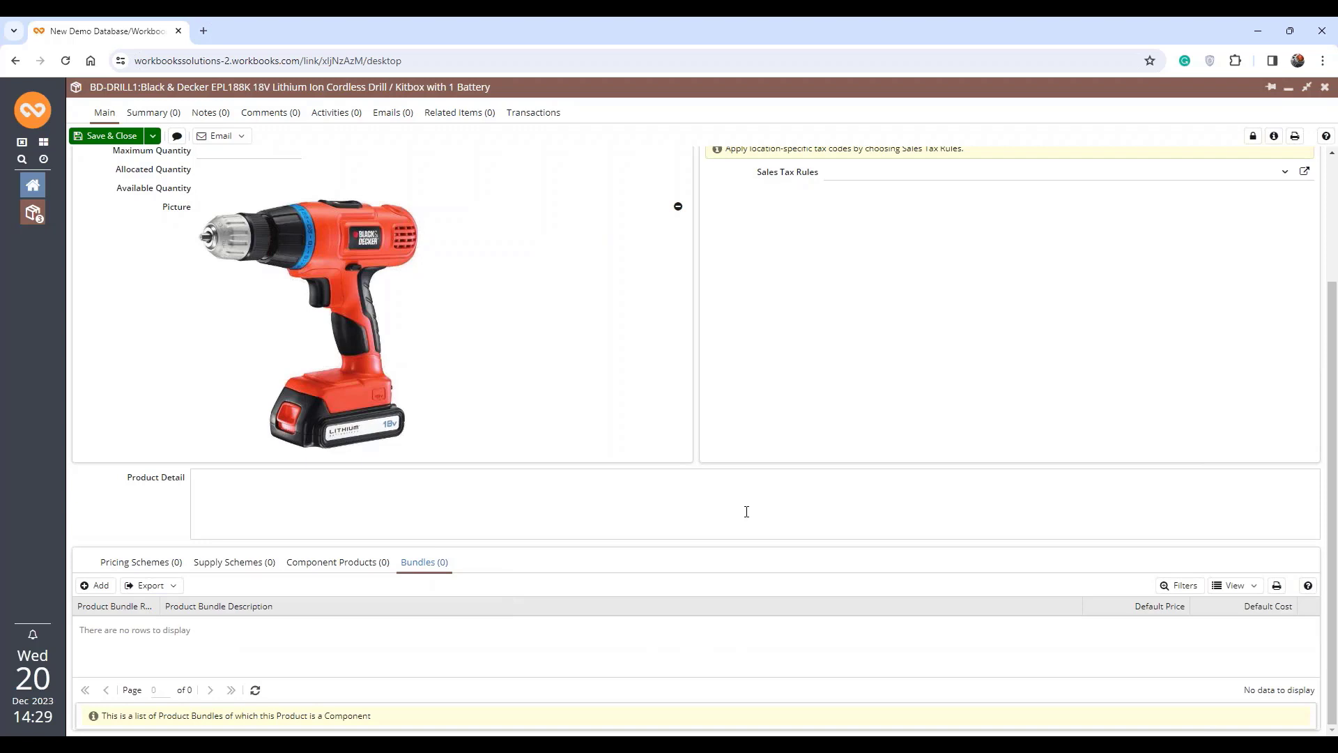
scroll(746, 512, "up", 1)
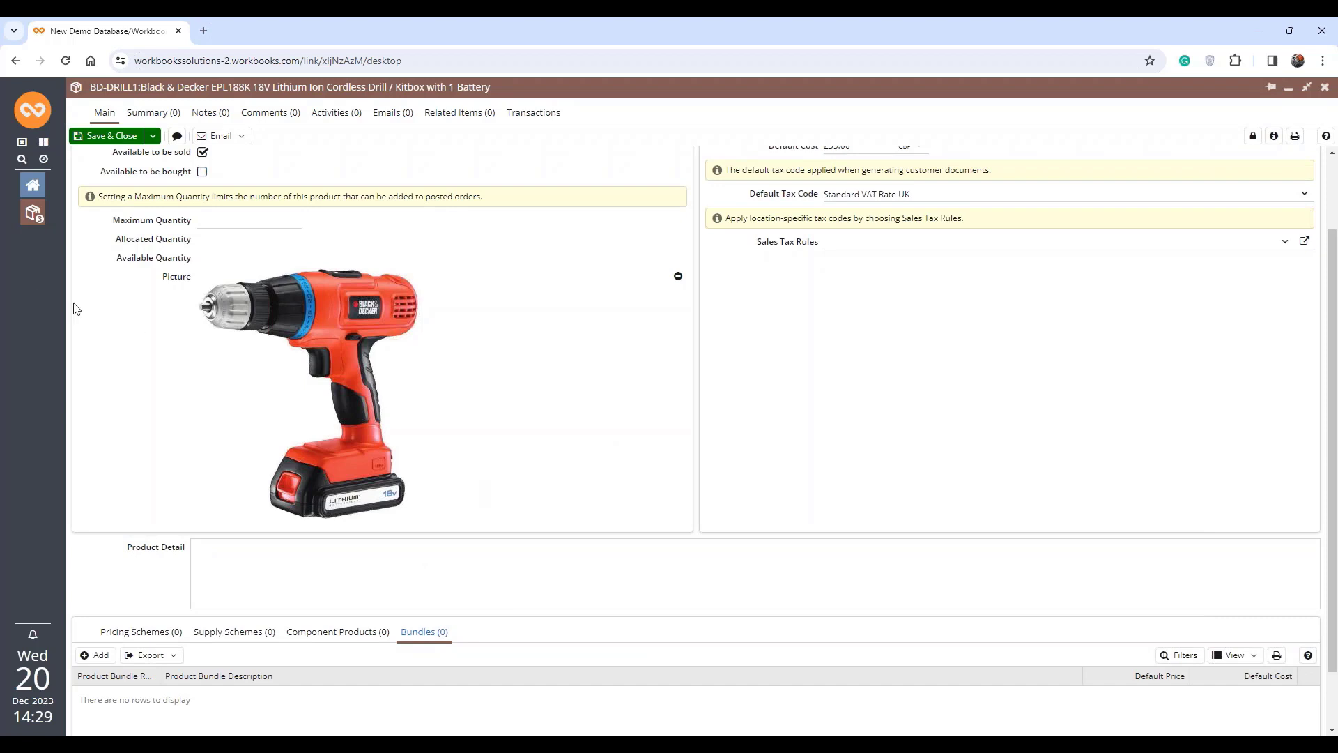
Start a new product from the All Products list with code BDDRSAW and description "Black and Decker Cordless Drill and Saw kit".
left_click(33, 213)
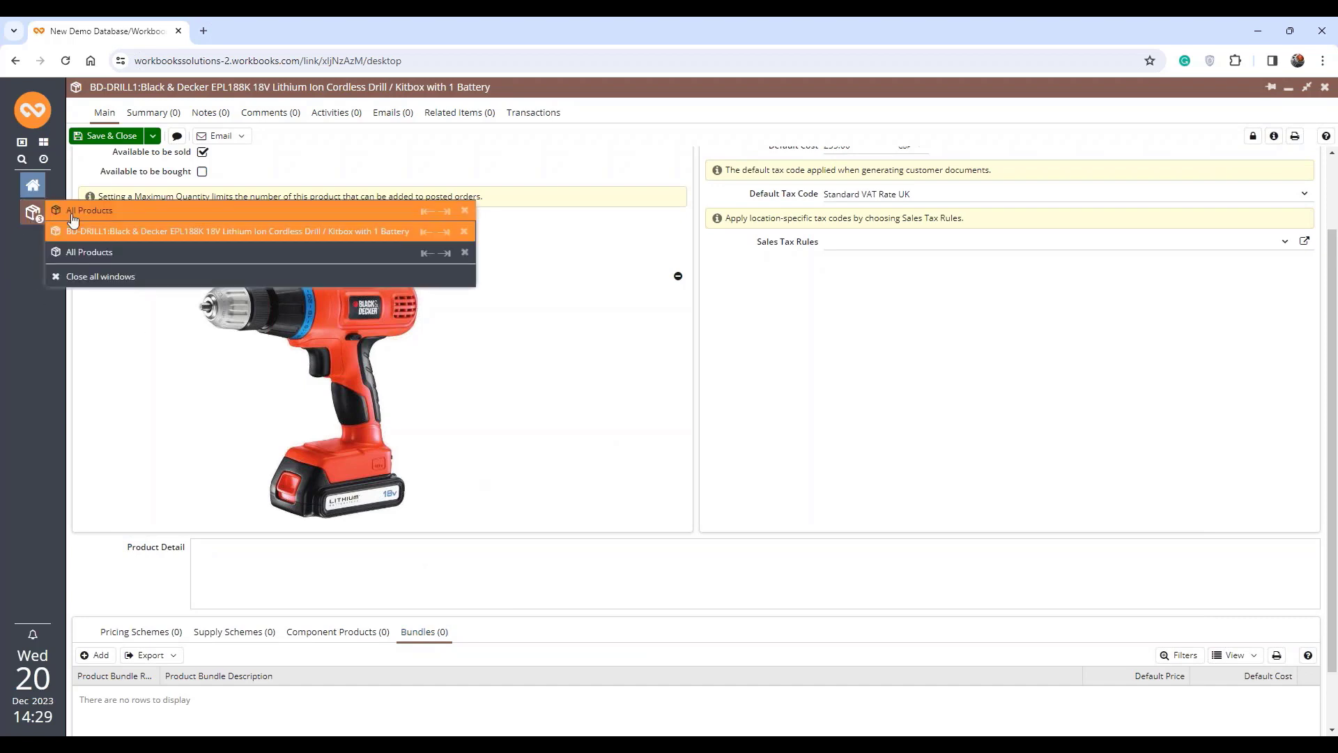
left_click(84, 213)
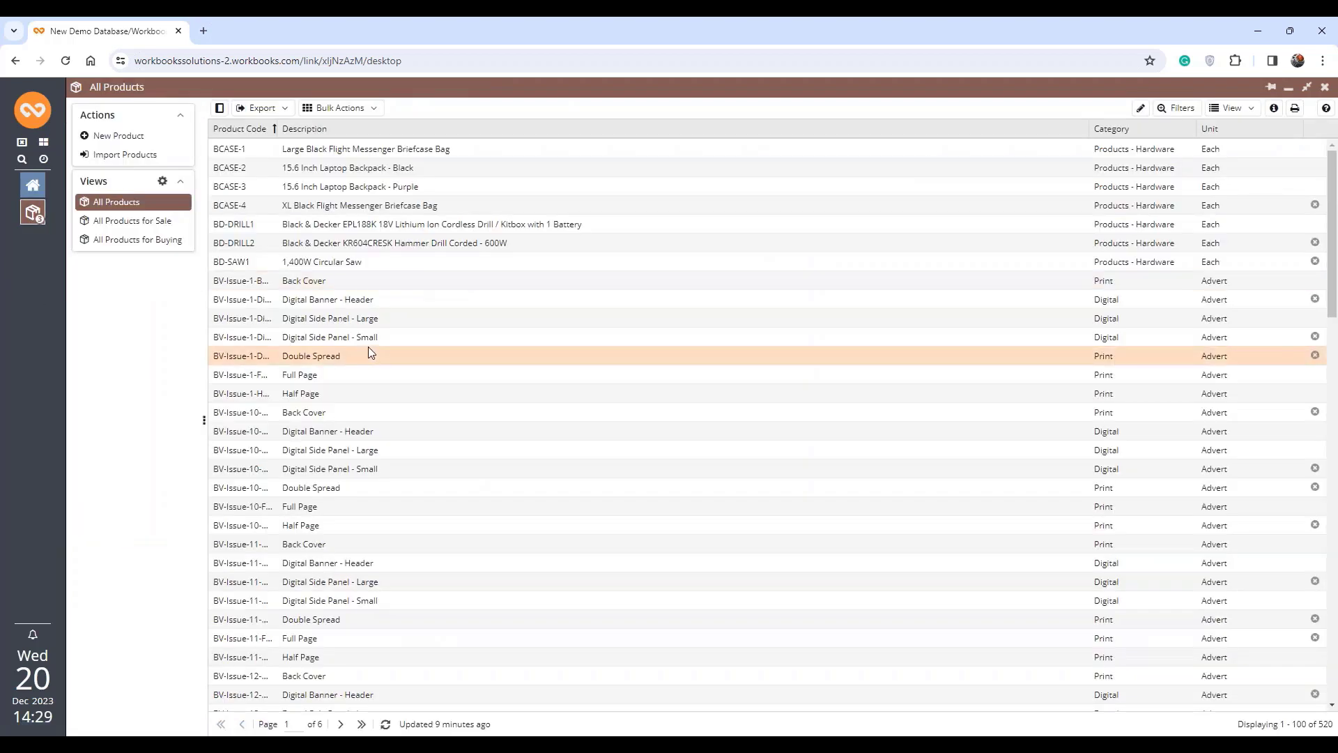
left_click(128, 138)
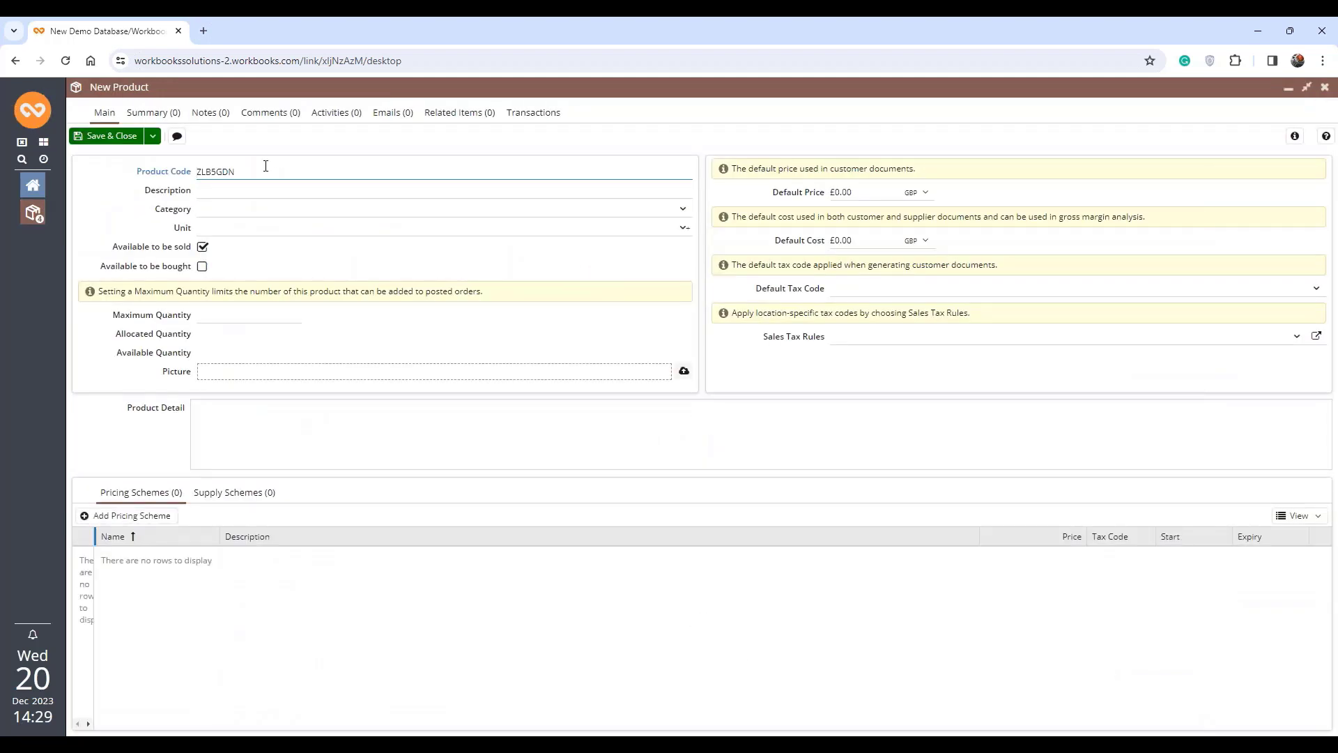
double_click(228, 172)
type("BDDRSAW")
left_click(266, 191)
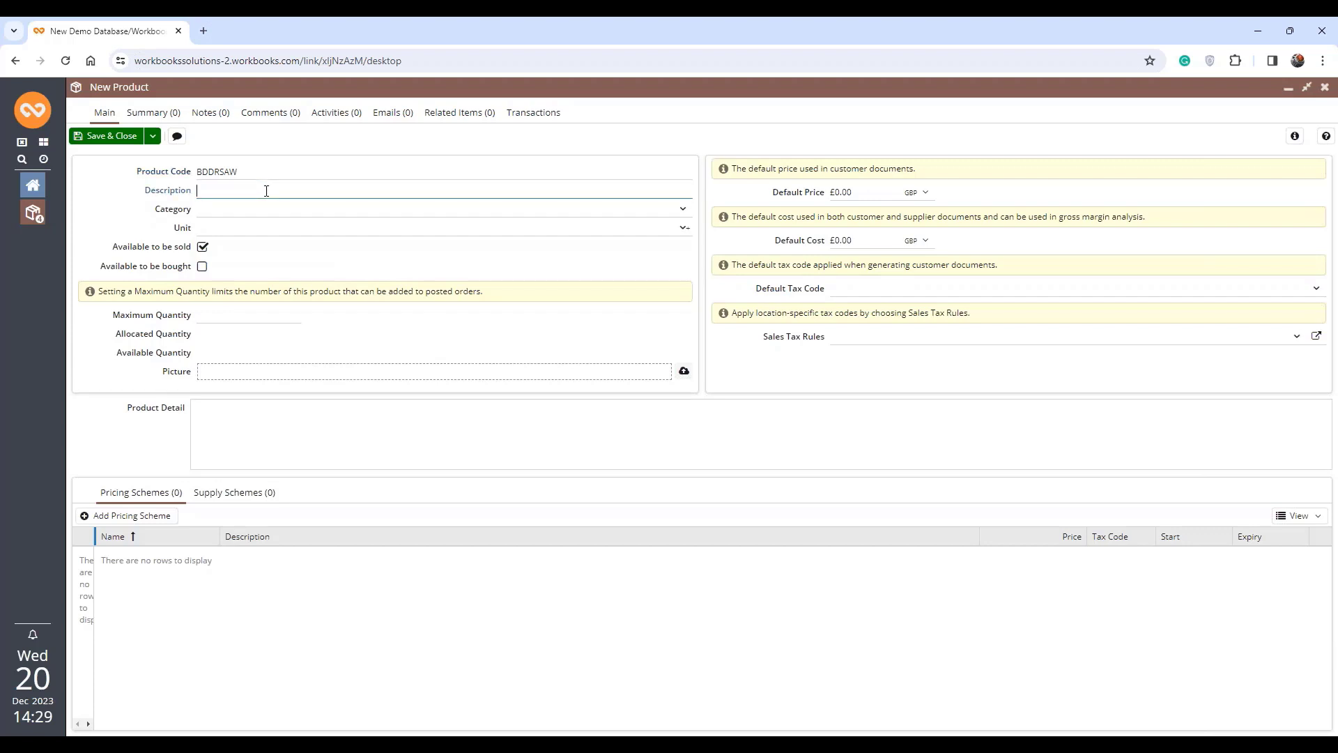
type("Black and Decker Cordless Drill and Saw kit")
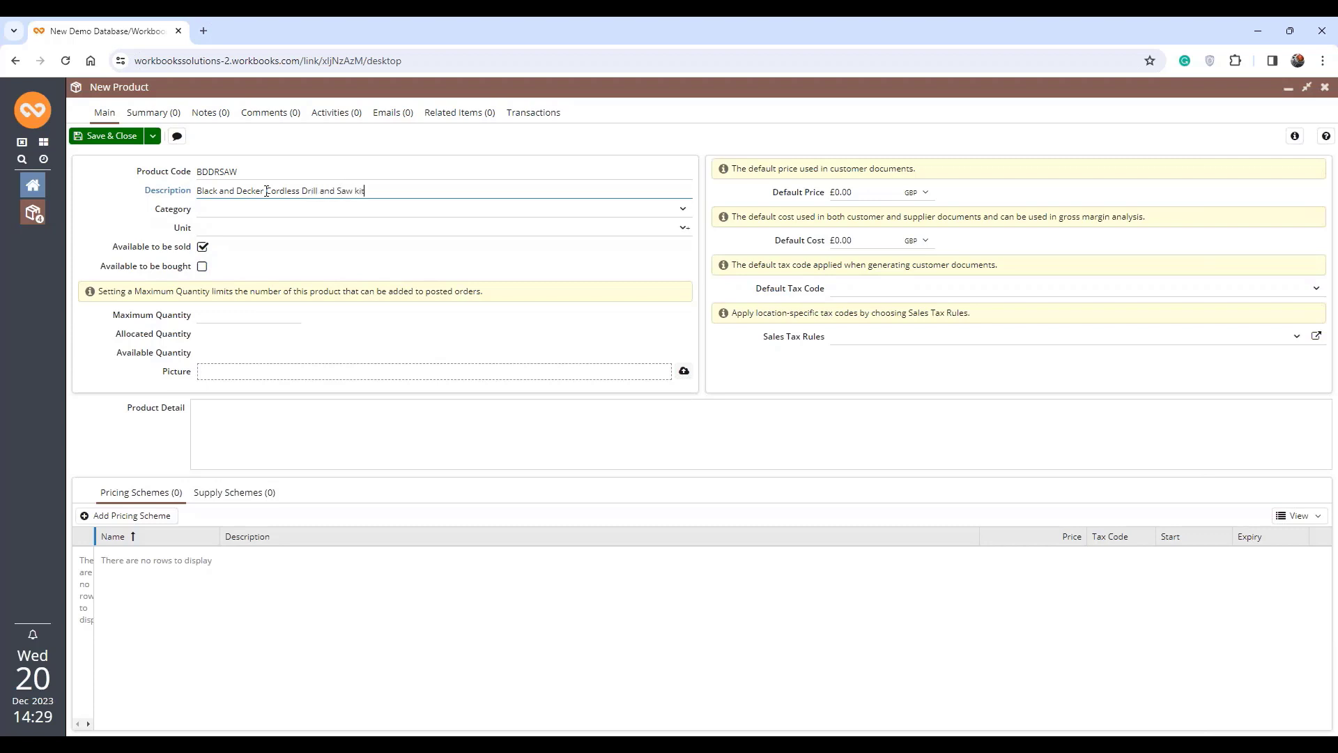
Set the new product's Category to Products - Hardware and its Unit to Bundle.
left_click(680, 212)
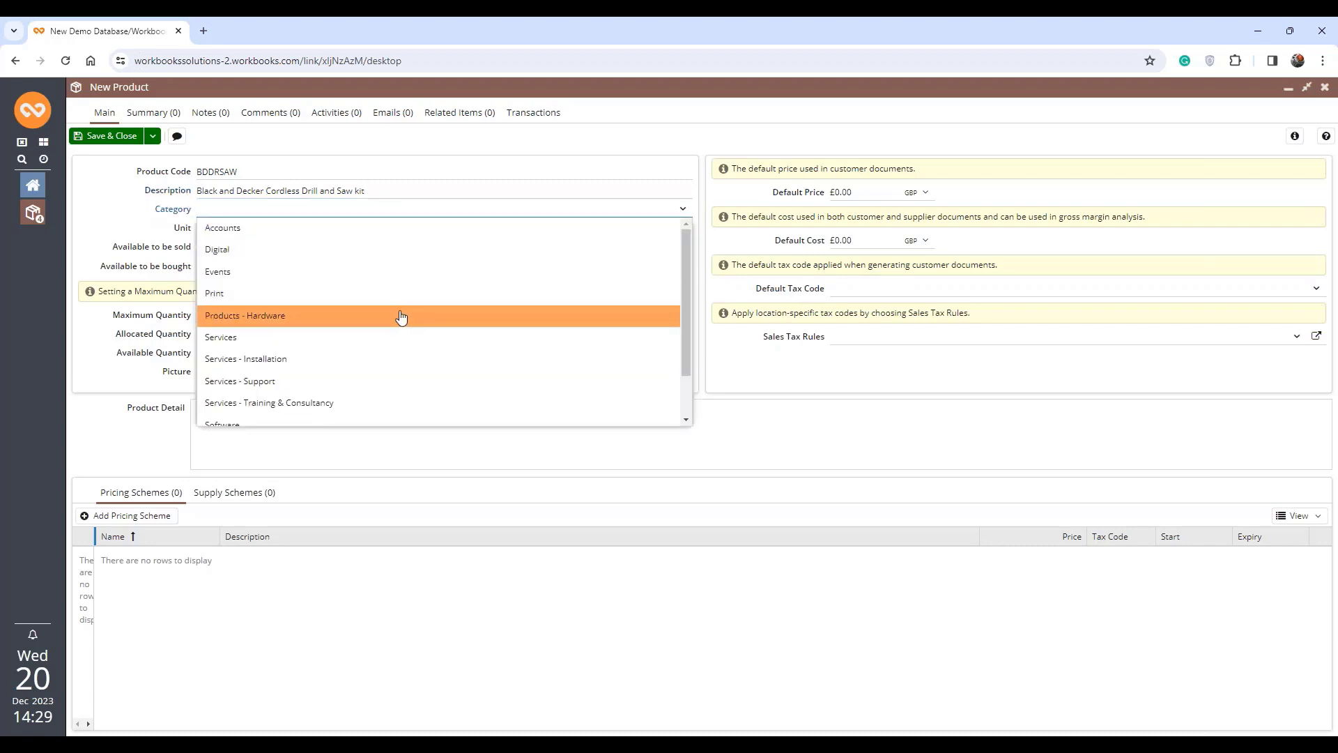
left_click(401, 317)
left_click(681, 231)
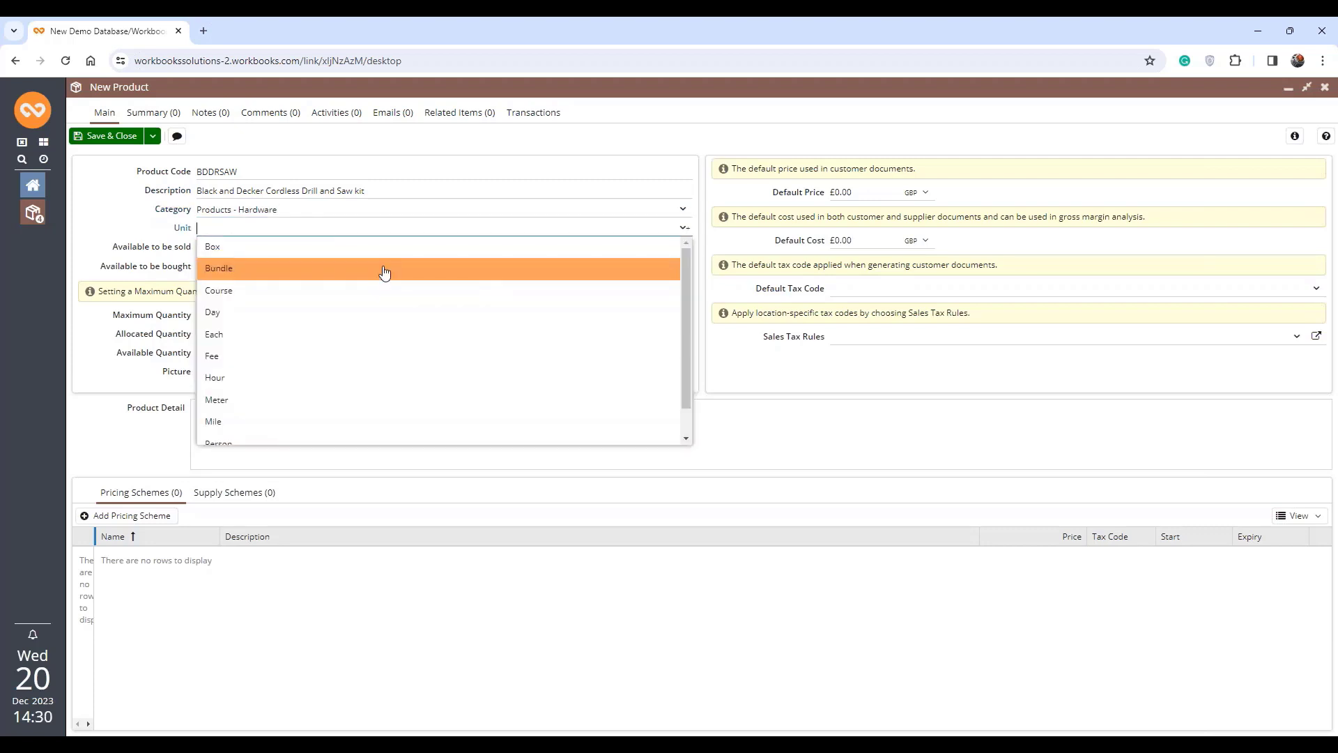
left_click(384, 271)
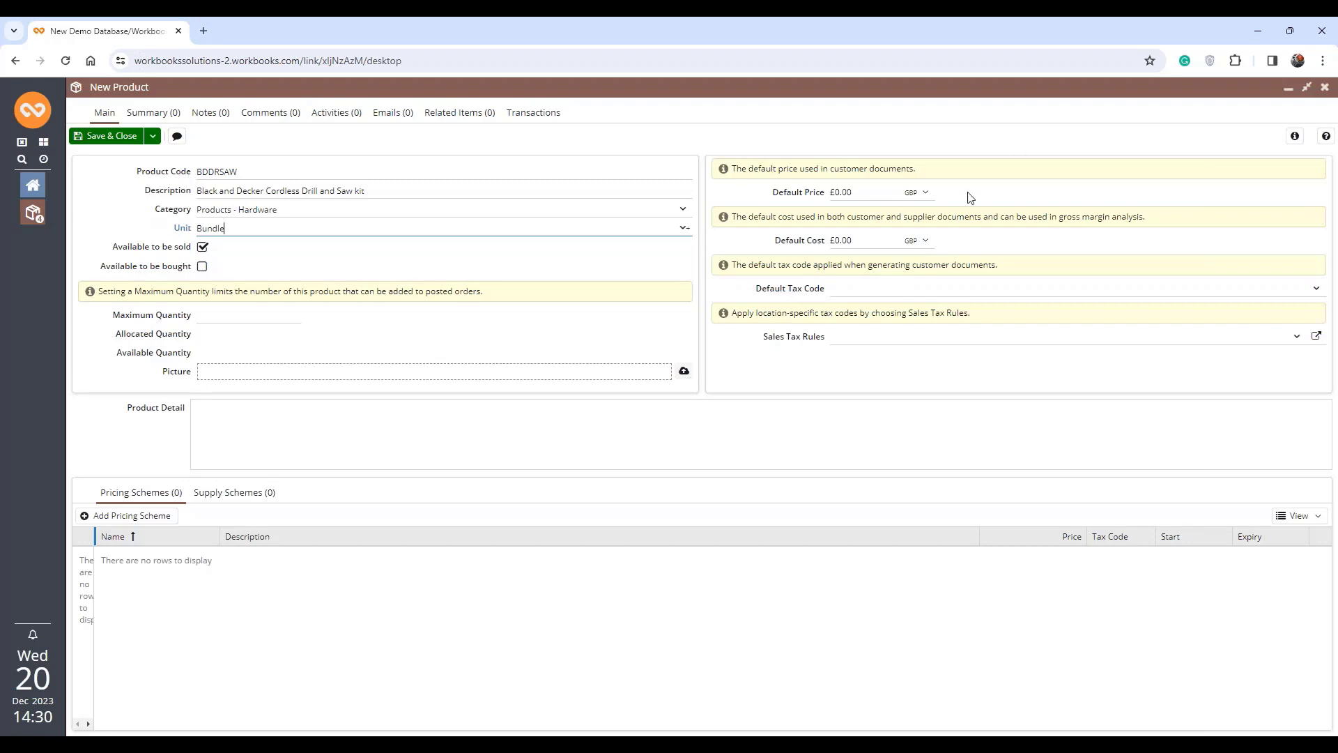
Set the new product's Default Price to £99.99 and save the product record, keeping it open.
left_click(840, 199)
type("9")
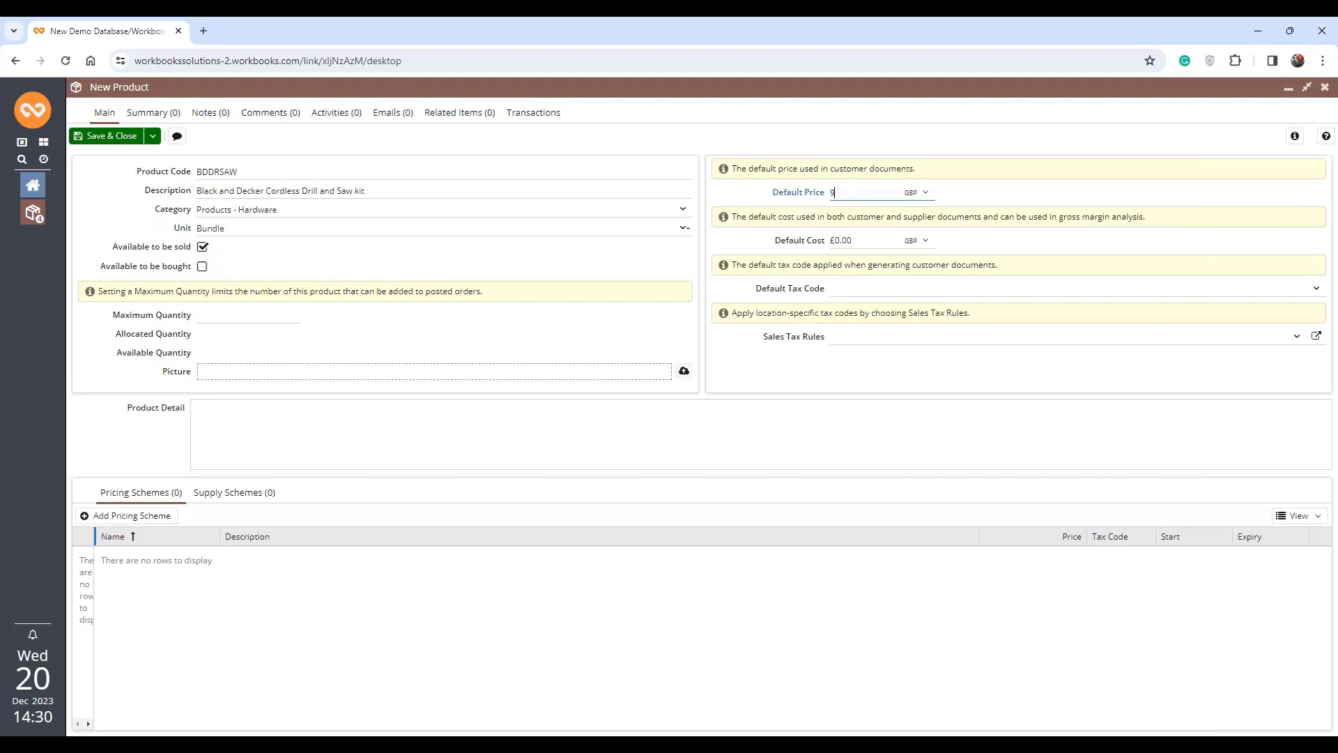
type("9.99")
left_click(154, 137)
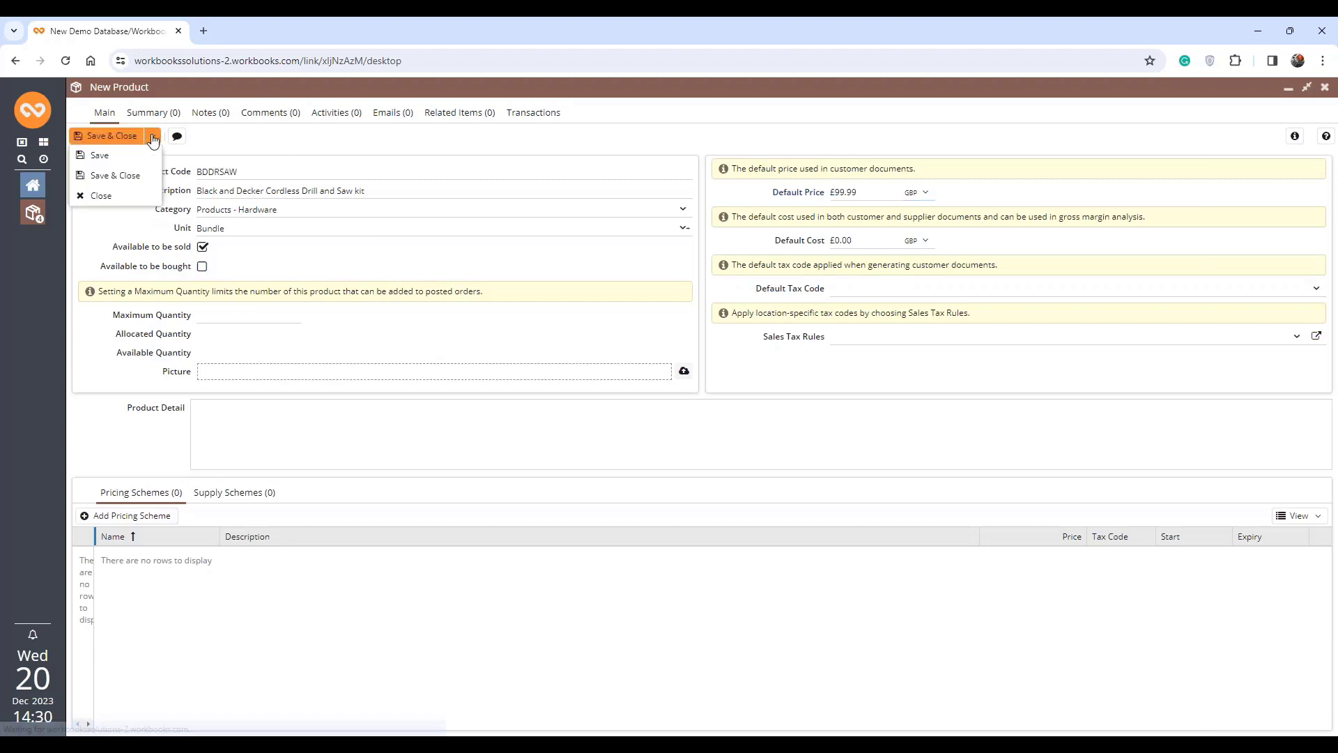
left_click(128, 152)
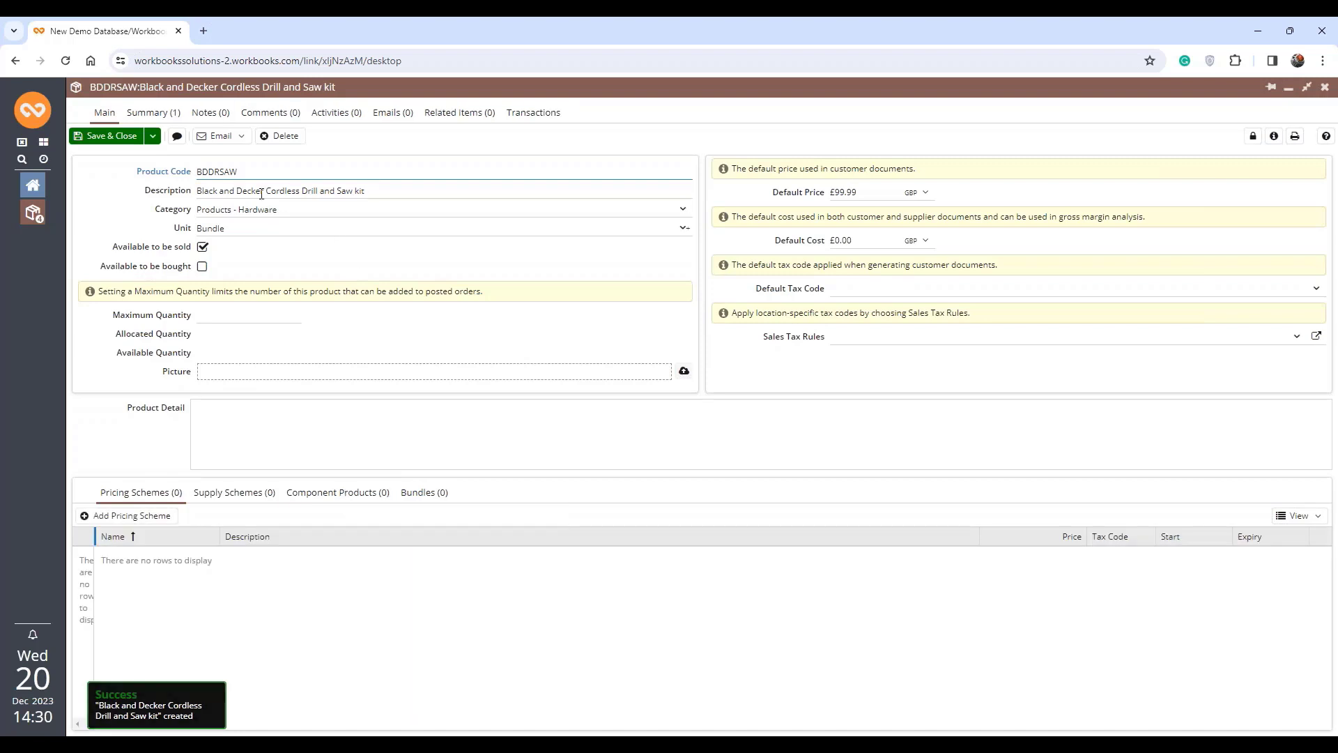
Add BD-DRILL1, the Black & Decker EPL188K cordless drill, as a component product of the bundle and save it.
left_click(347, 493)
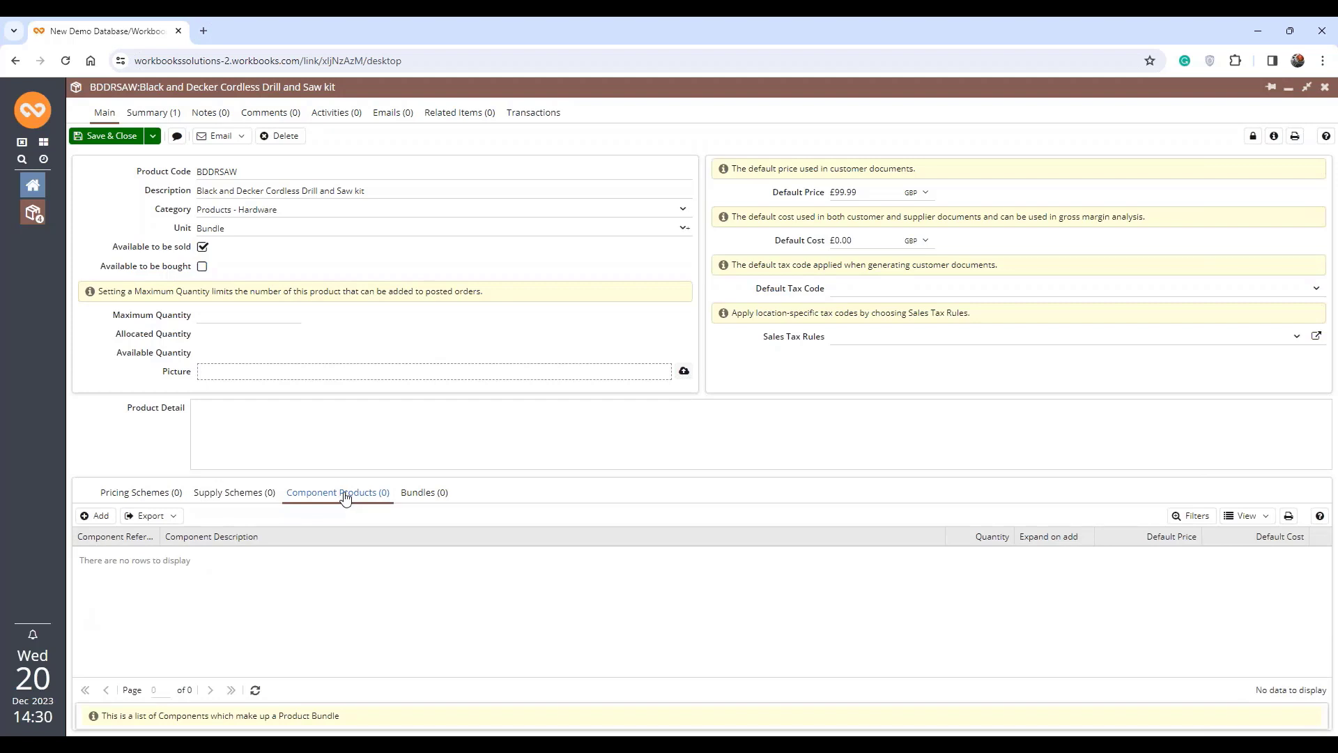
left_click(102, 517)
left_click(333, 163)
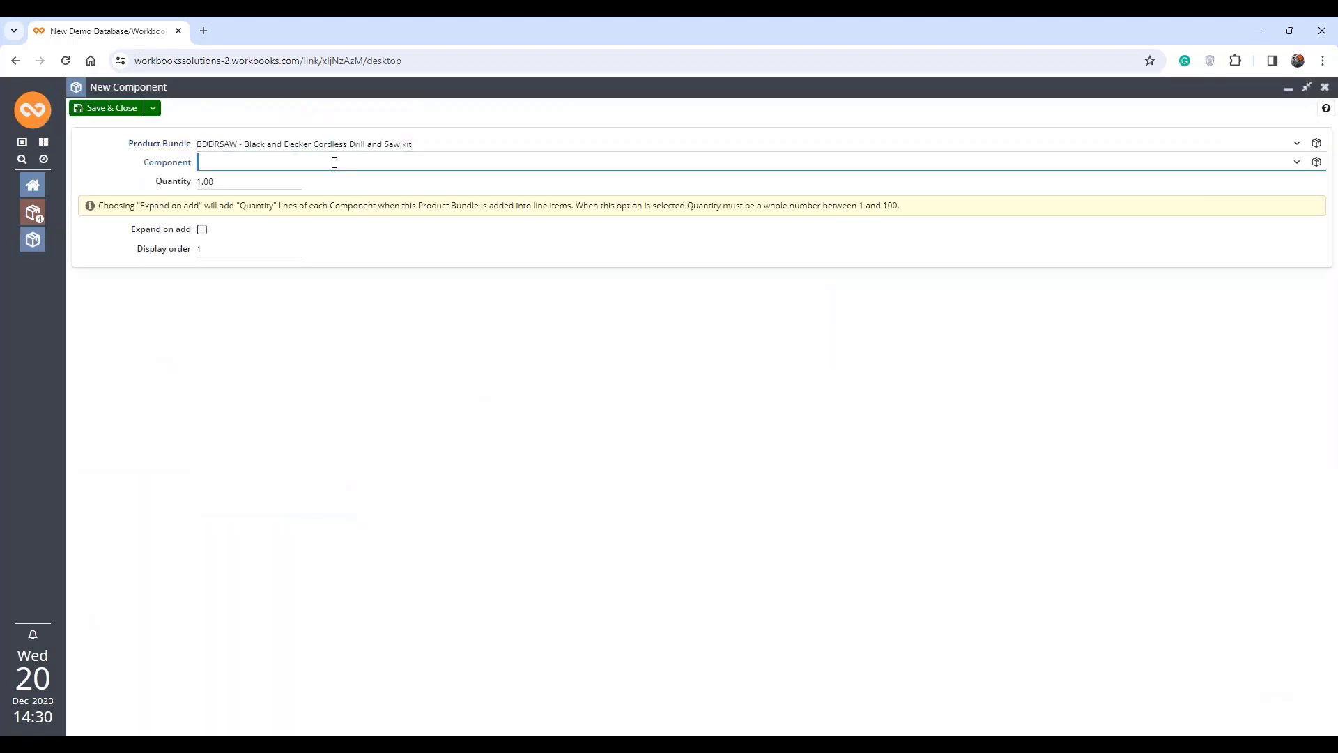
type("BD")
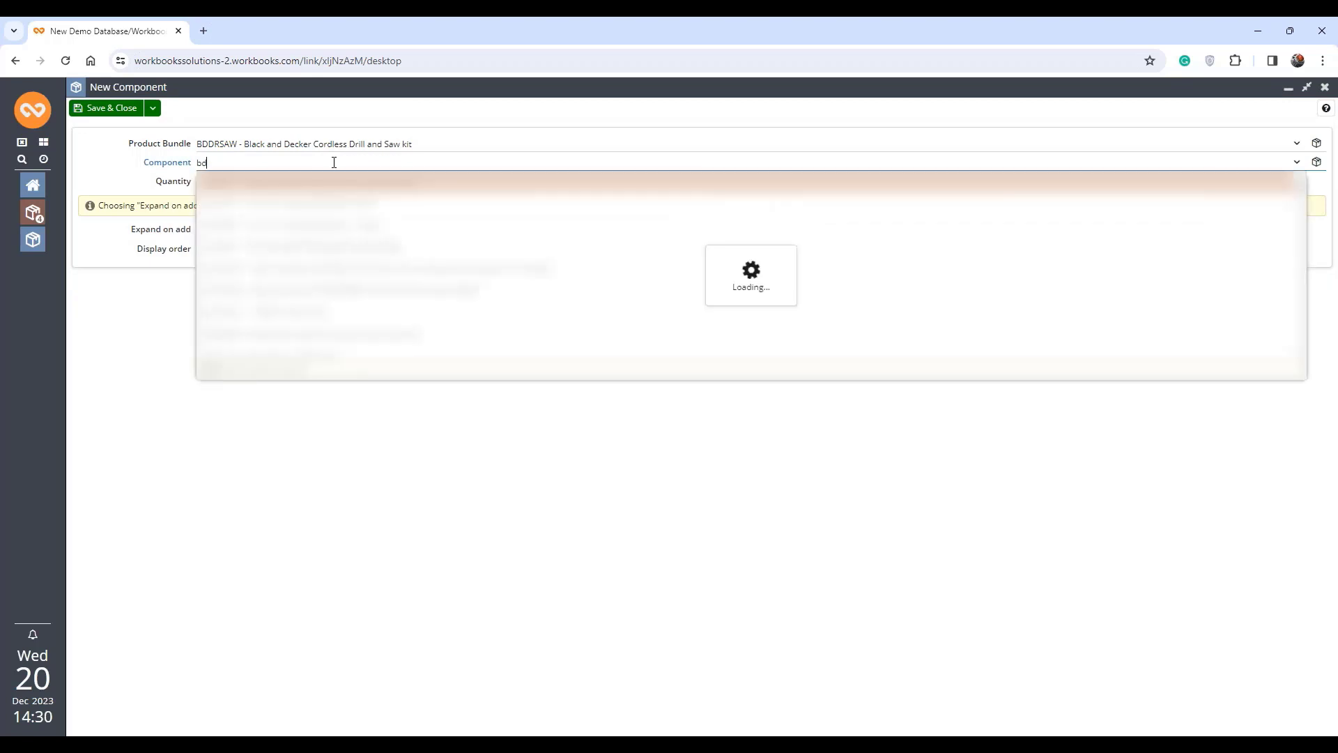
left_click(352, 182)
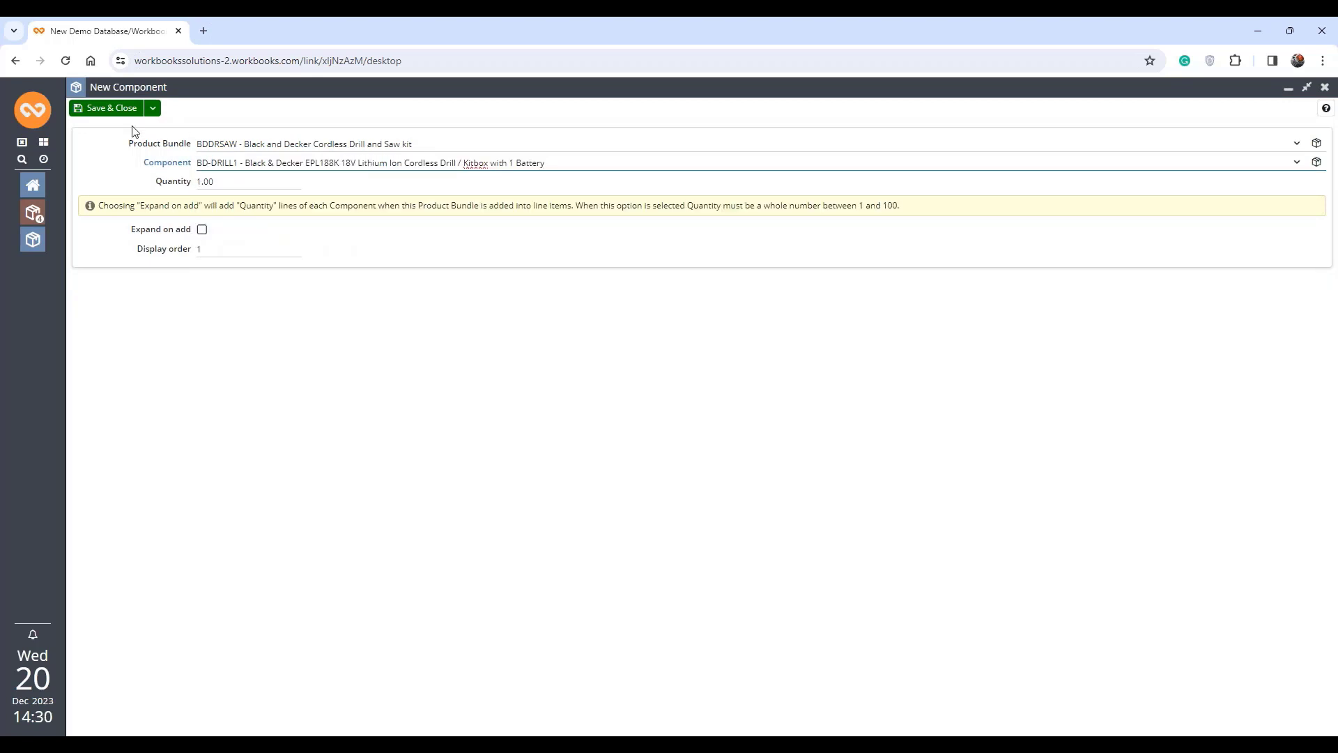
left_click(101, 109)
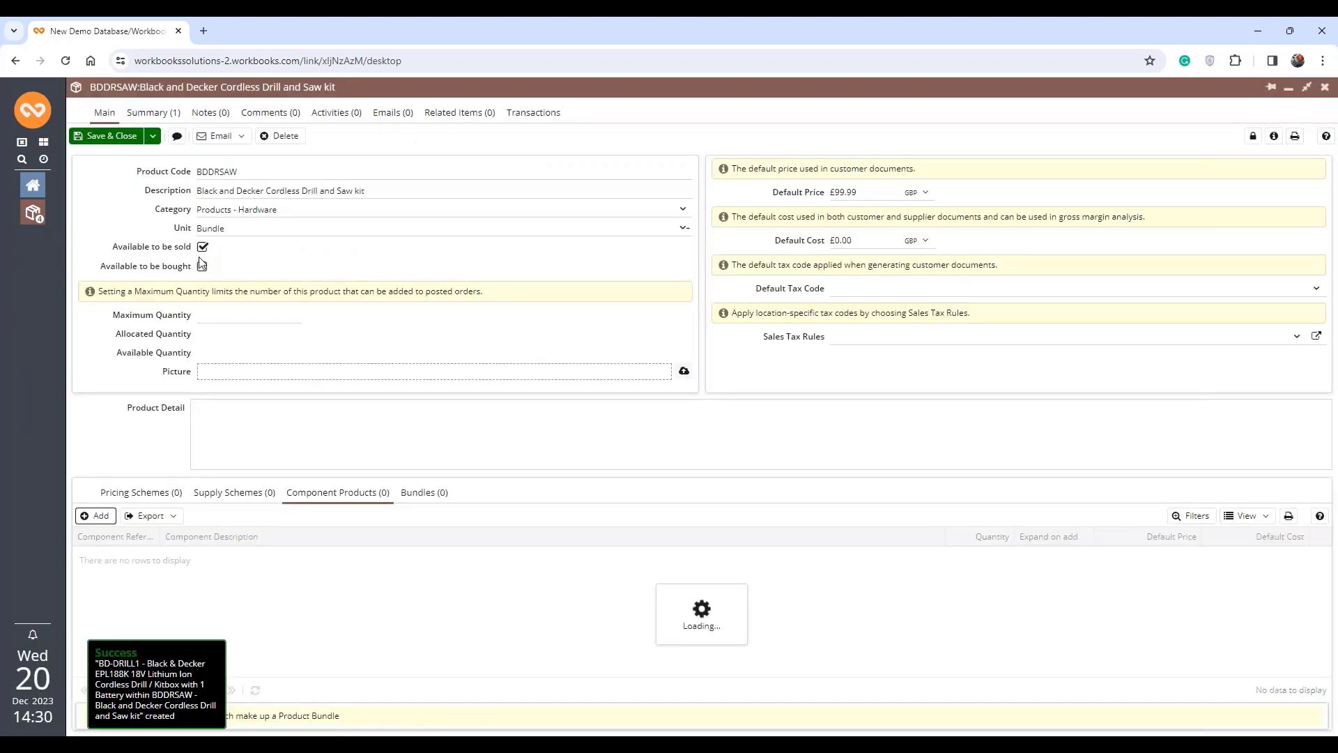
Add BD-SAW1, the 1,400W Circular Saw, as another component product of the bundle and save it.
left_click(94, 516)
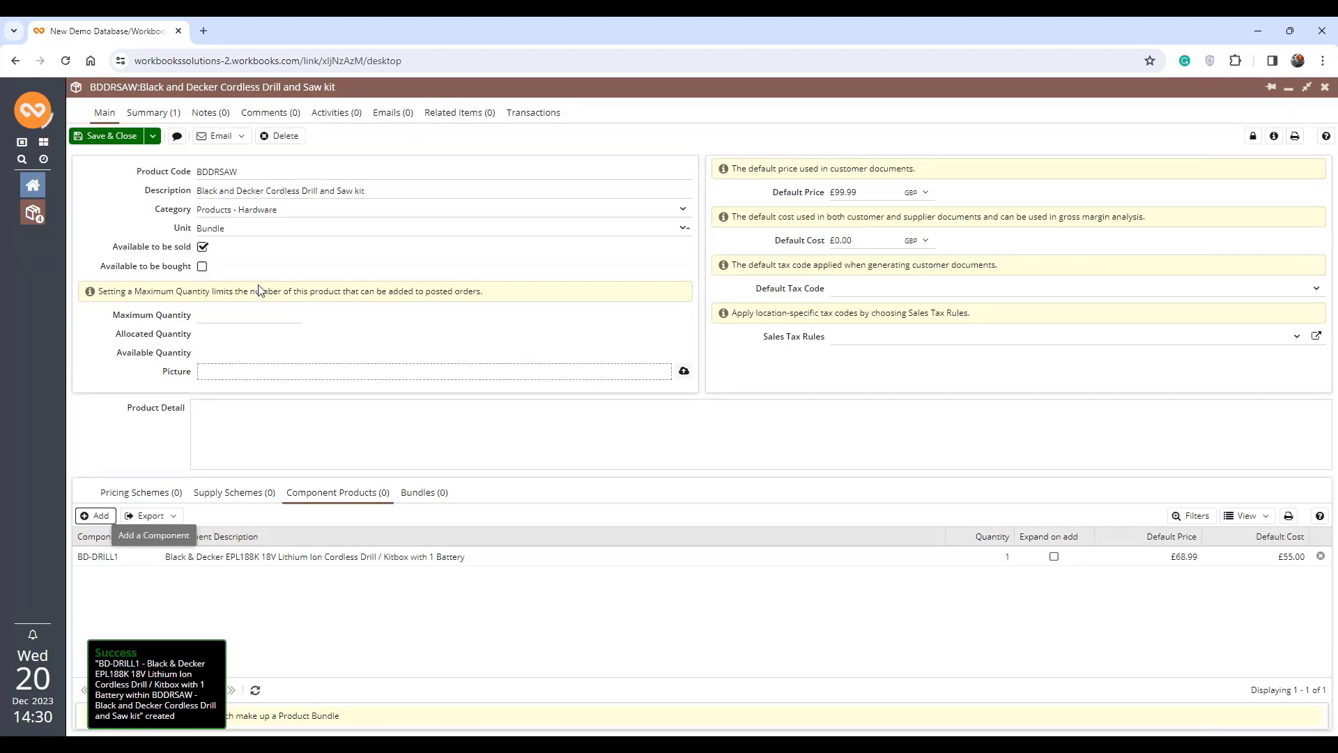
left_click(222, 162)
type("bd")
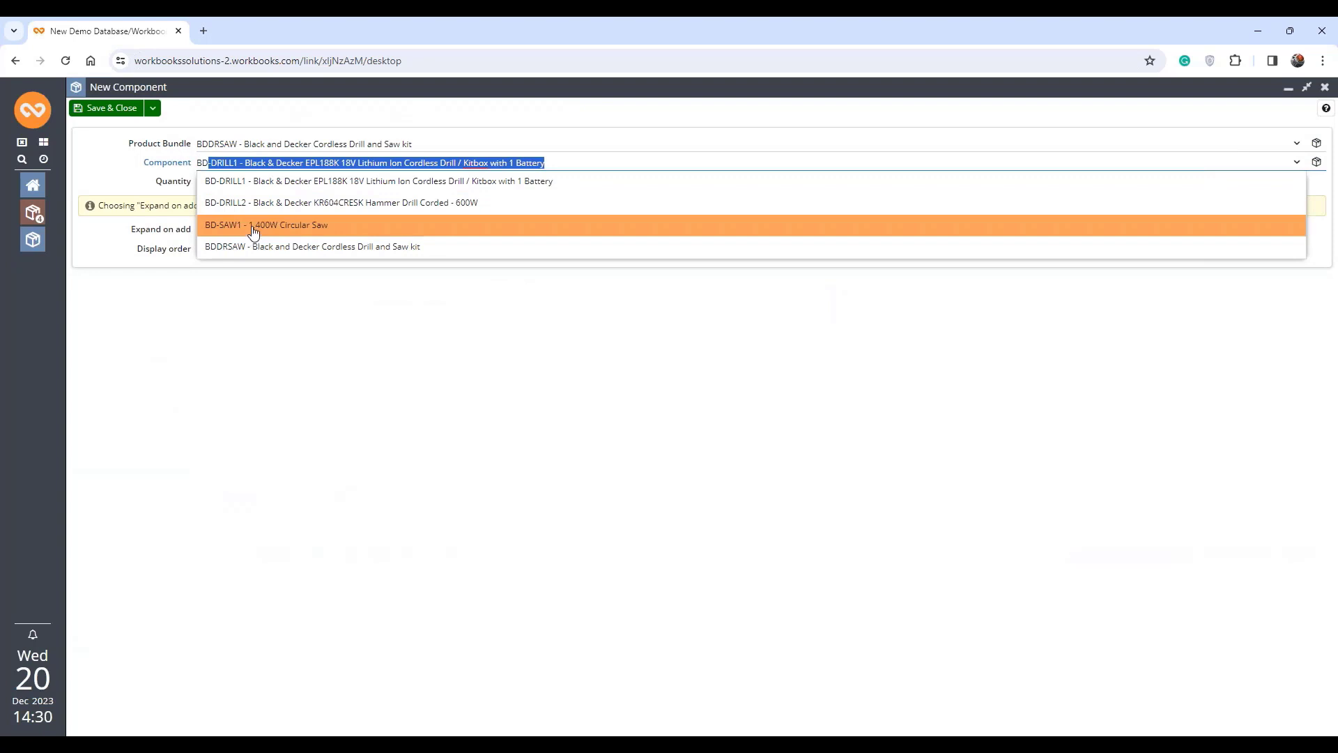
left_click(253, 227)
left_click(106, 108)
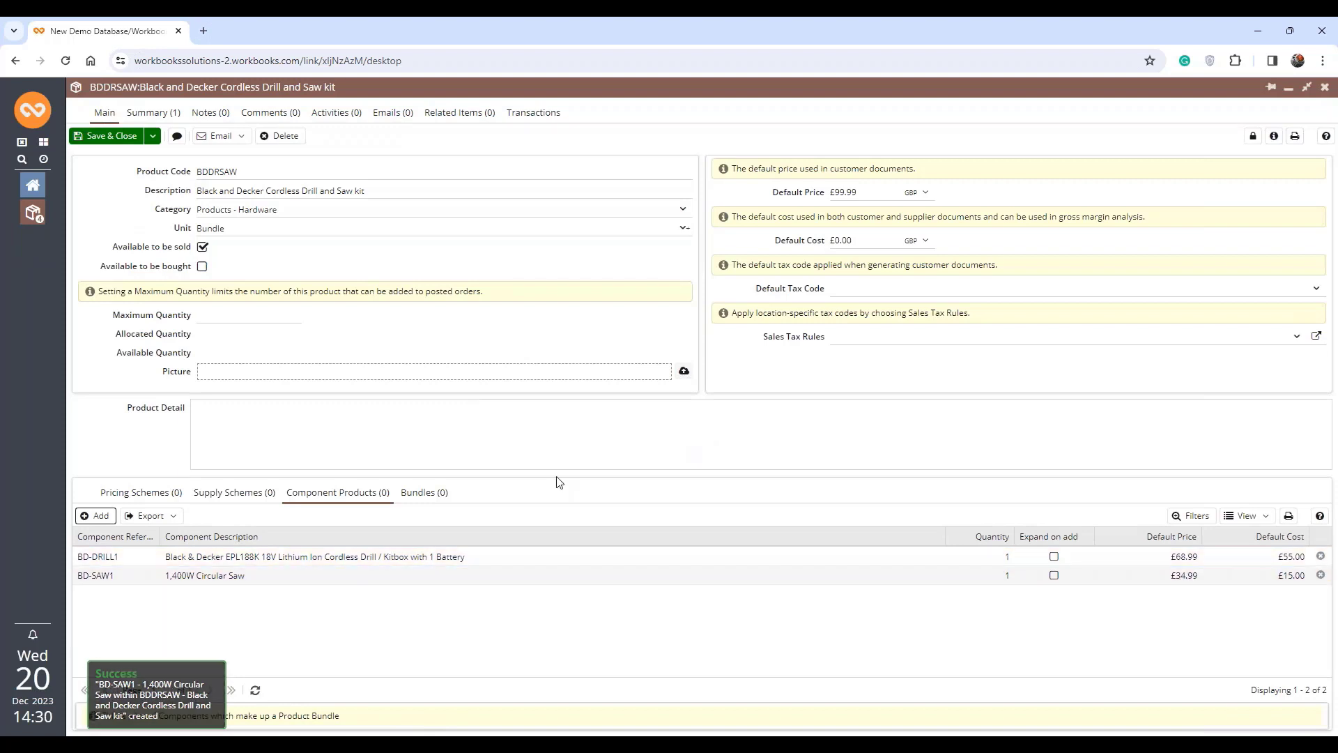
Save and close the drill and saw kit product record, returning to the All Products list.
left_click_drag(268, 171, 198, 171)
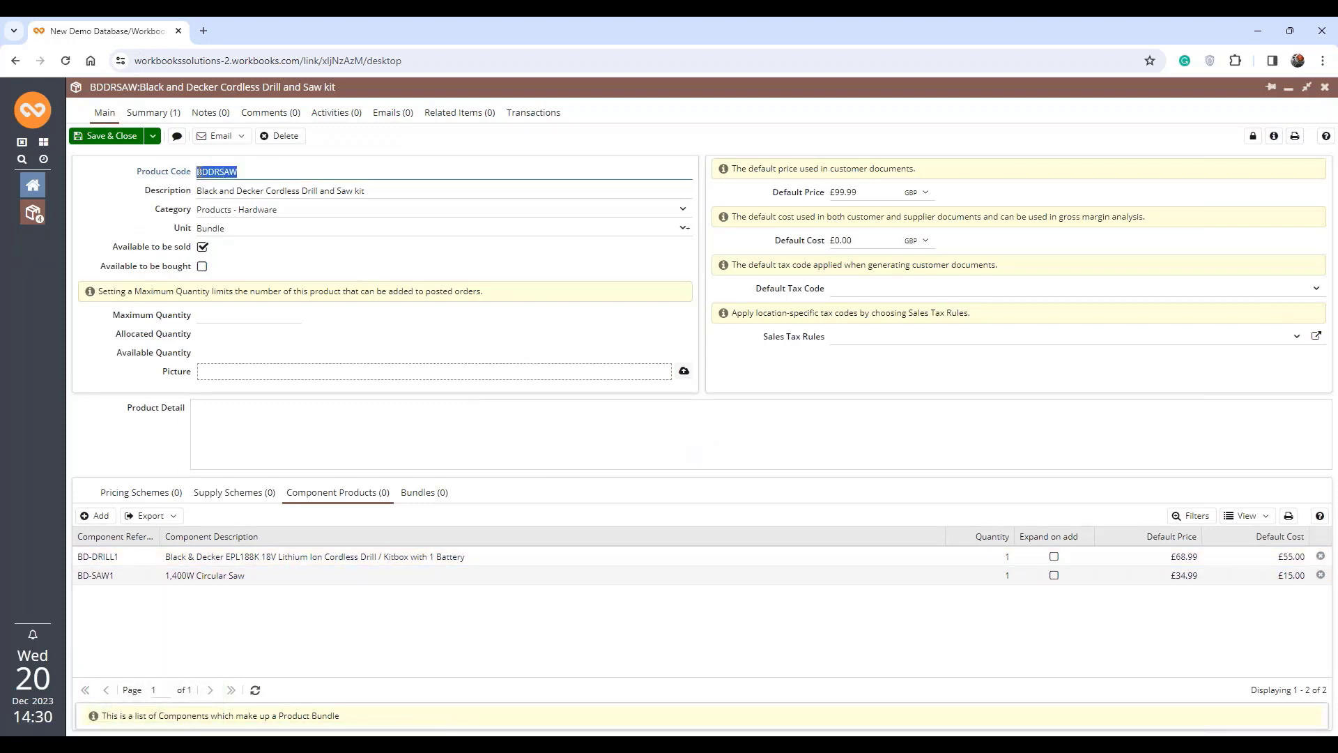
left_click(106, 136)
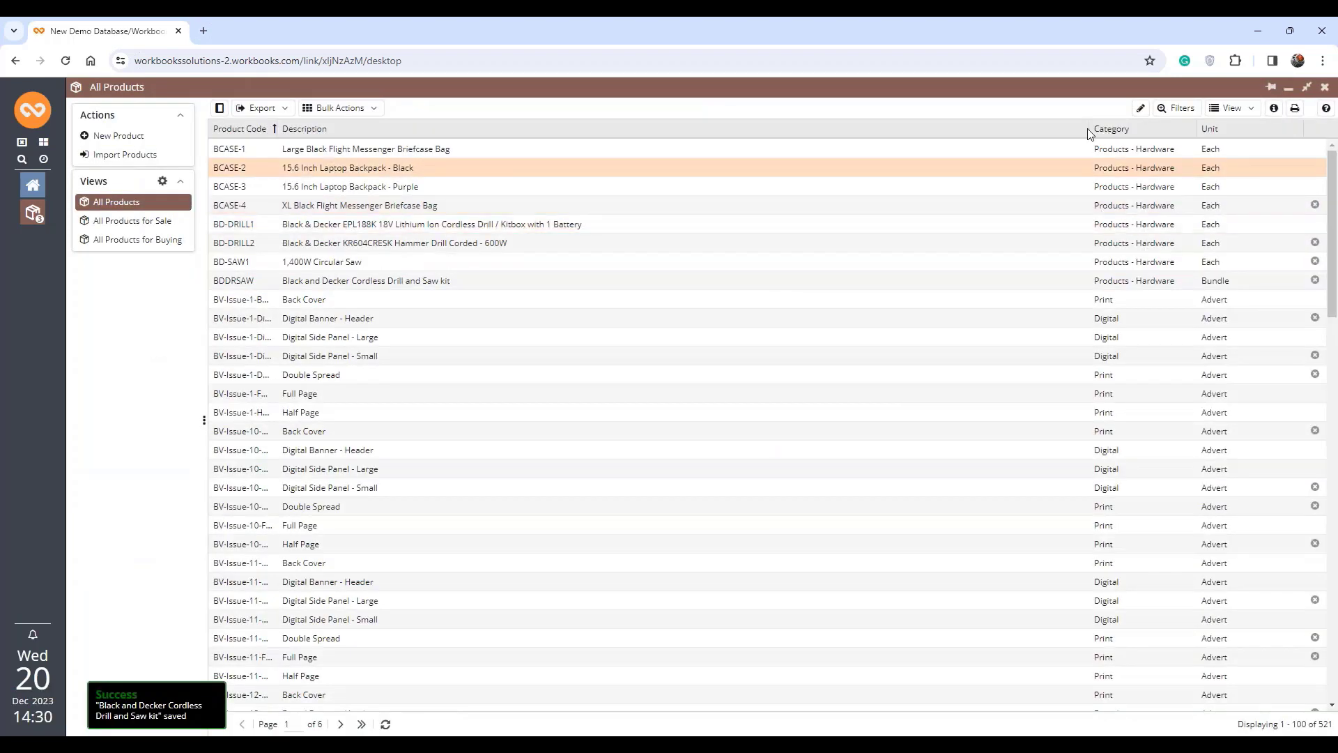
Add the Default Price column to the All Products list.
left_click(1081, 131)
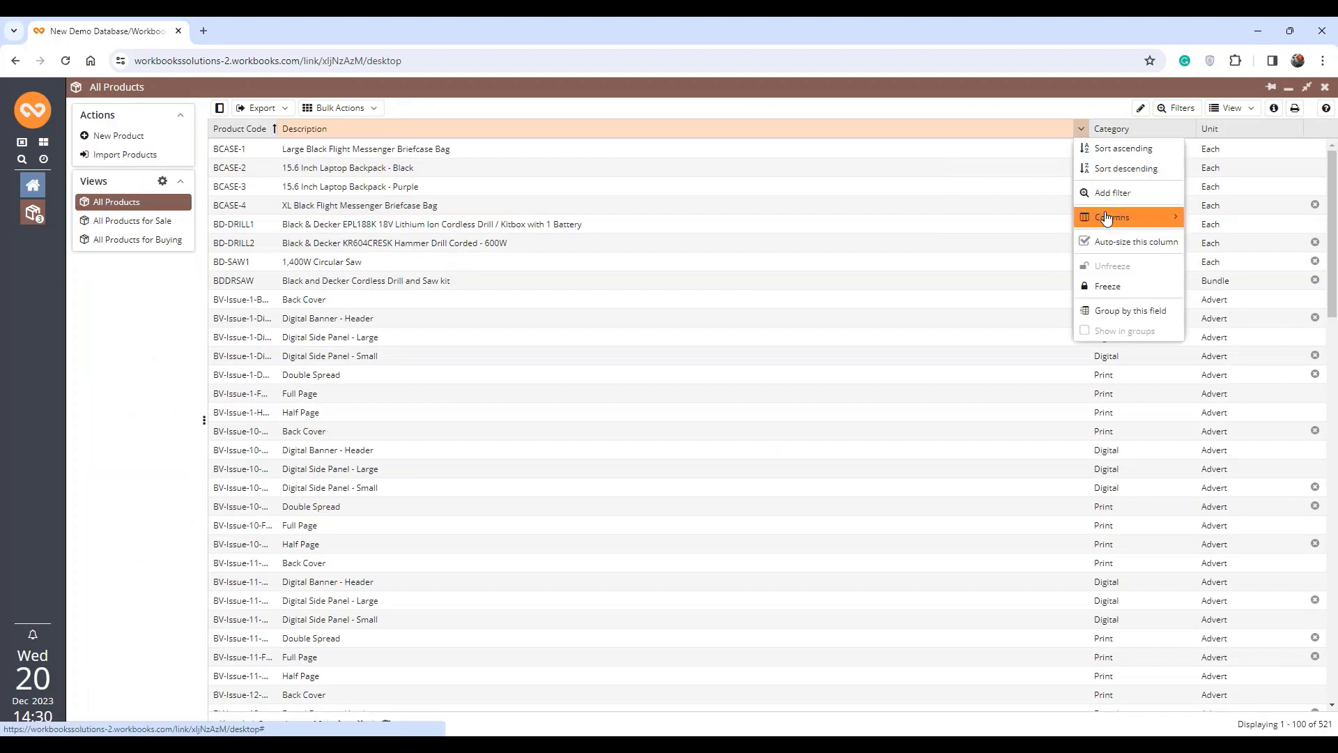
mouse_move(1108, 217)
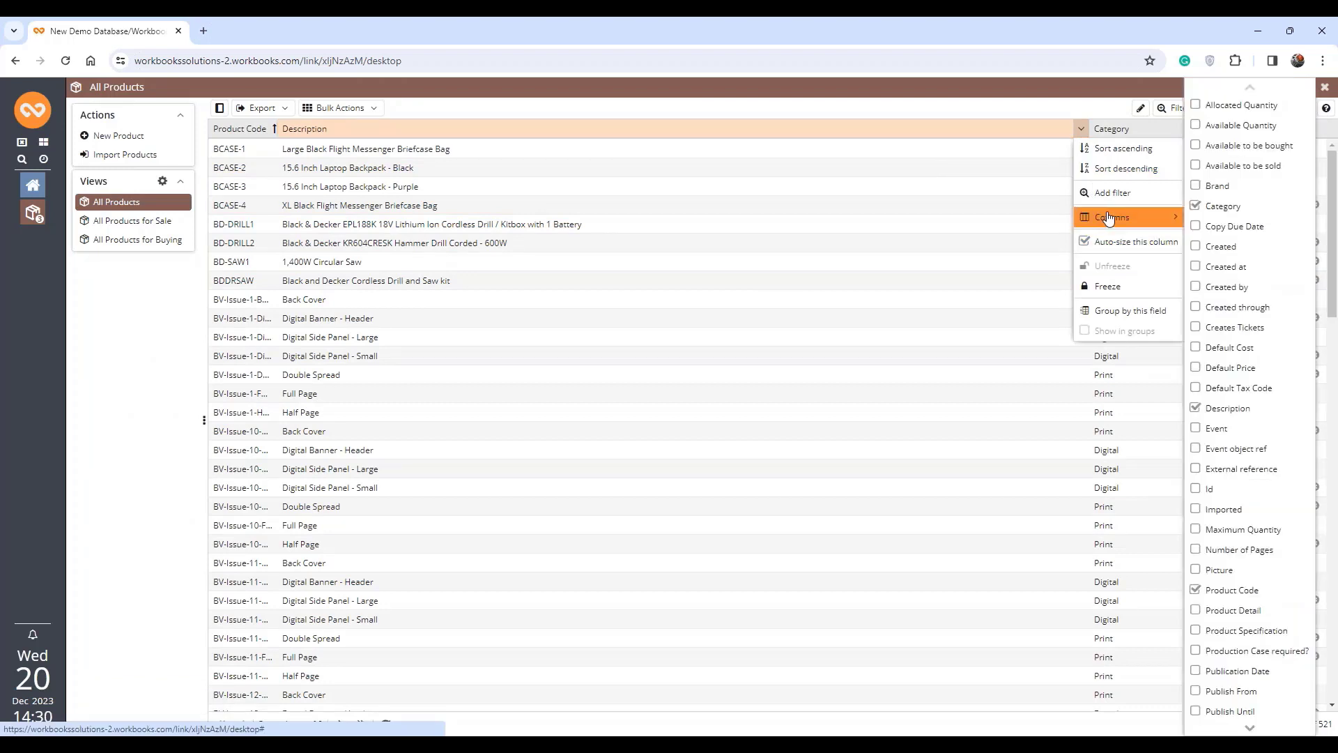
left_click(1195, 369)
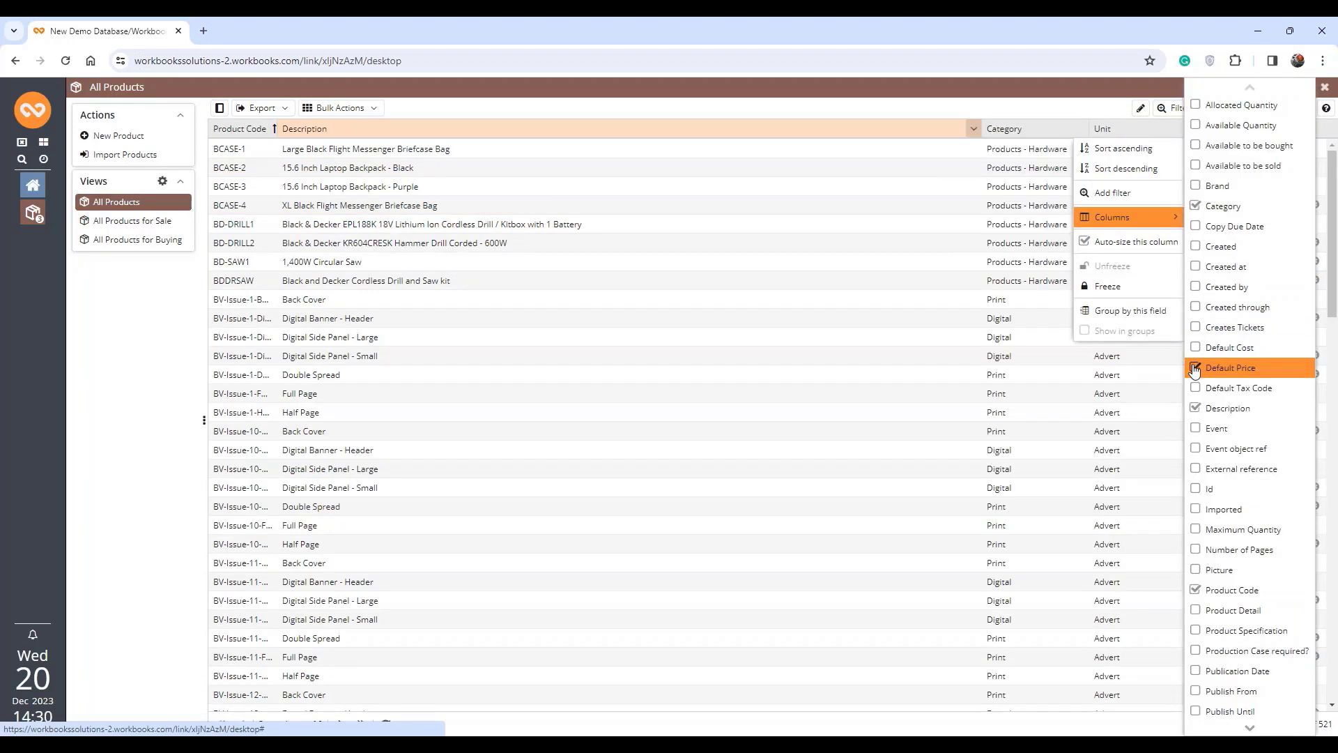
left_click(768, 57)
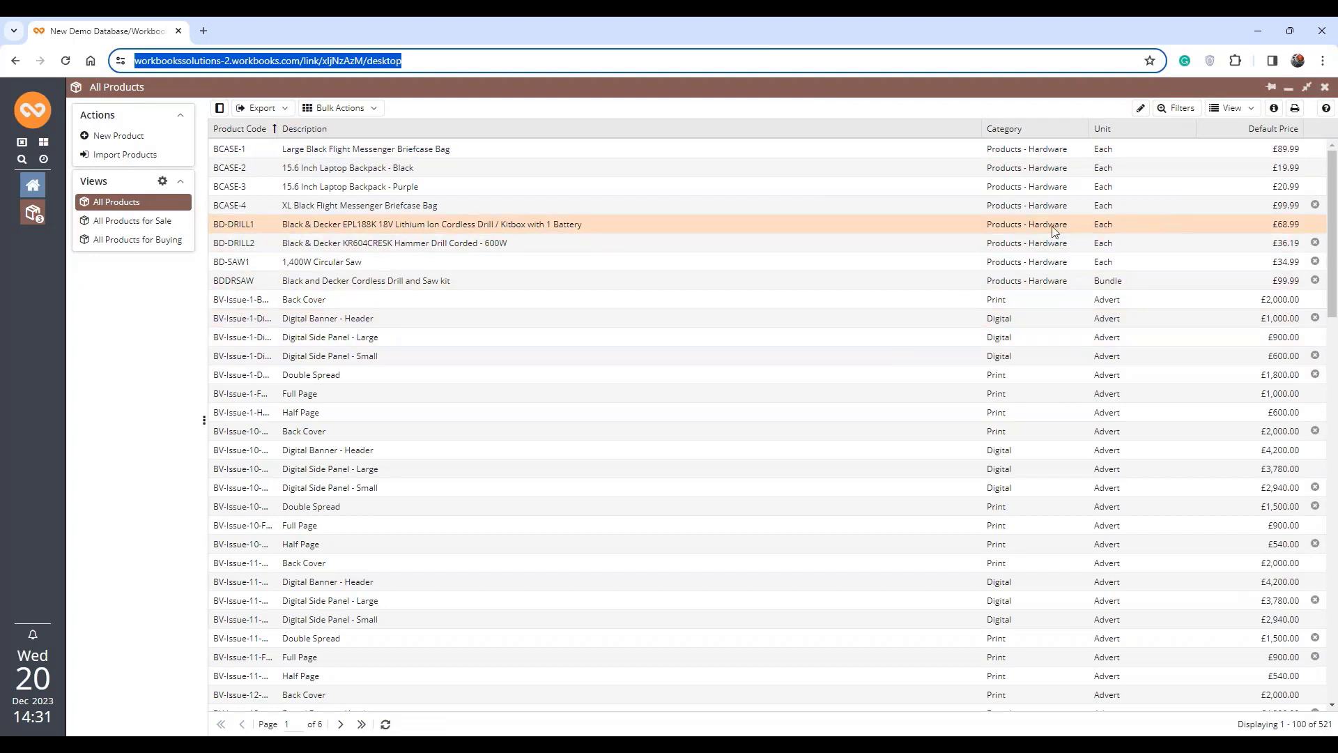